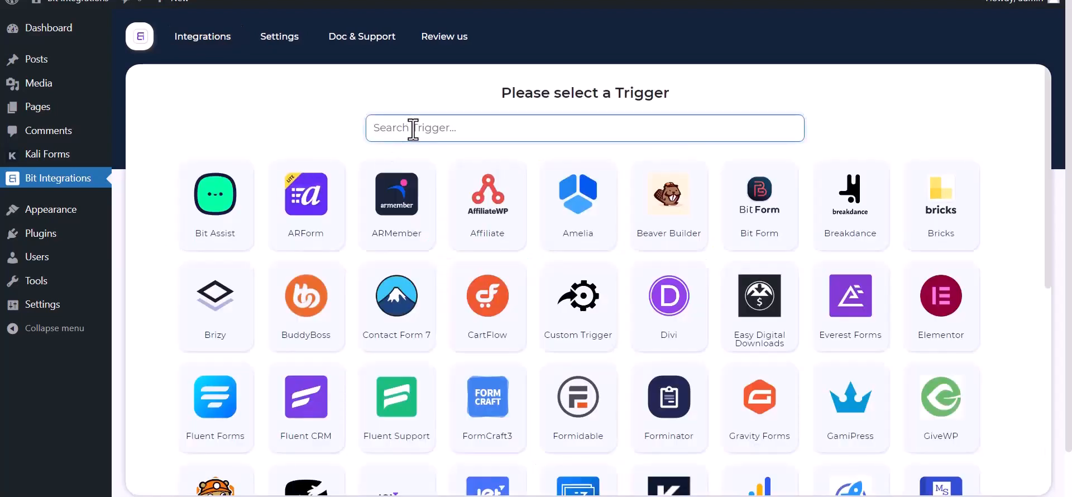
# Step: Set Kali Forms as the trigger, copy its webhook URL, and start fetching test data
pyautogui.write('ka')
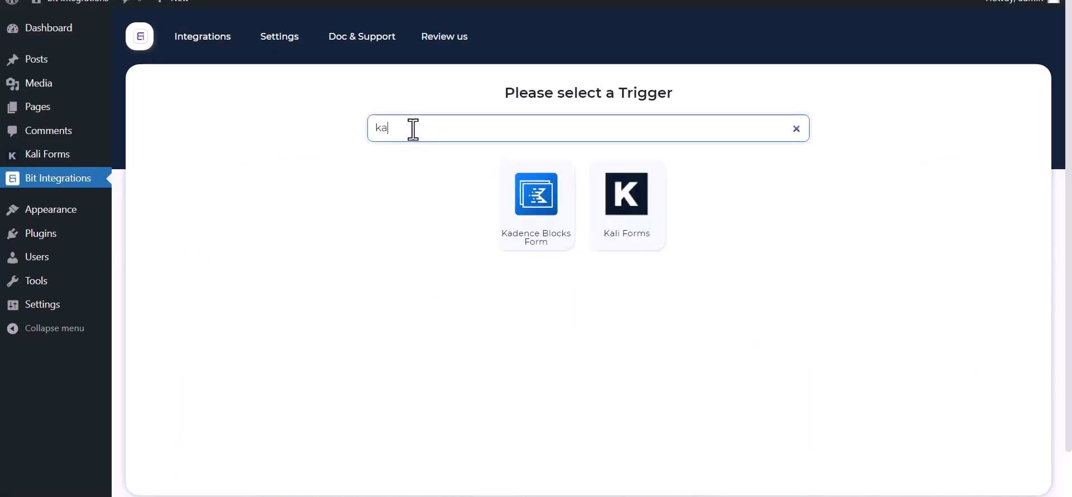
pyautogui.click(635, 229)
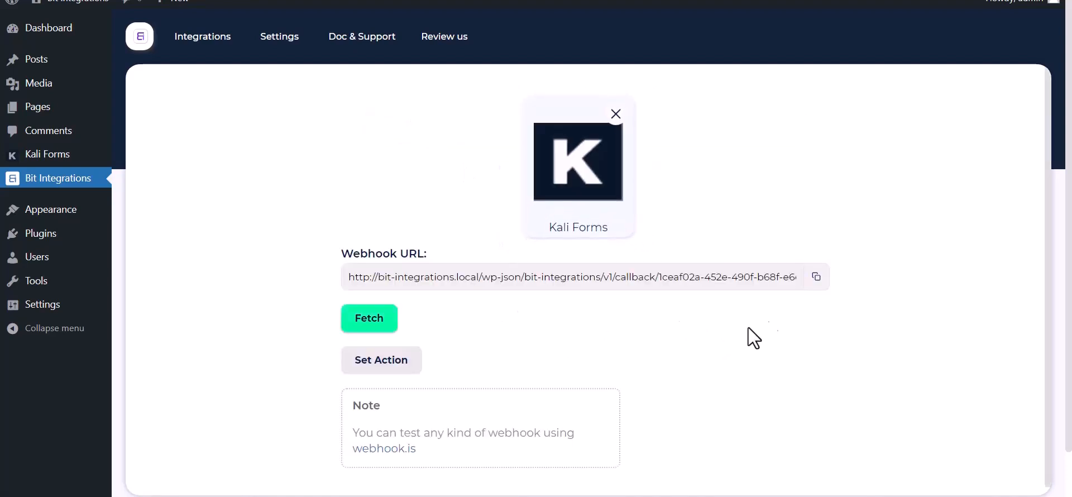
pyautogui.click(816, 277)
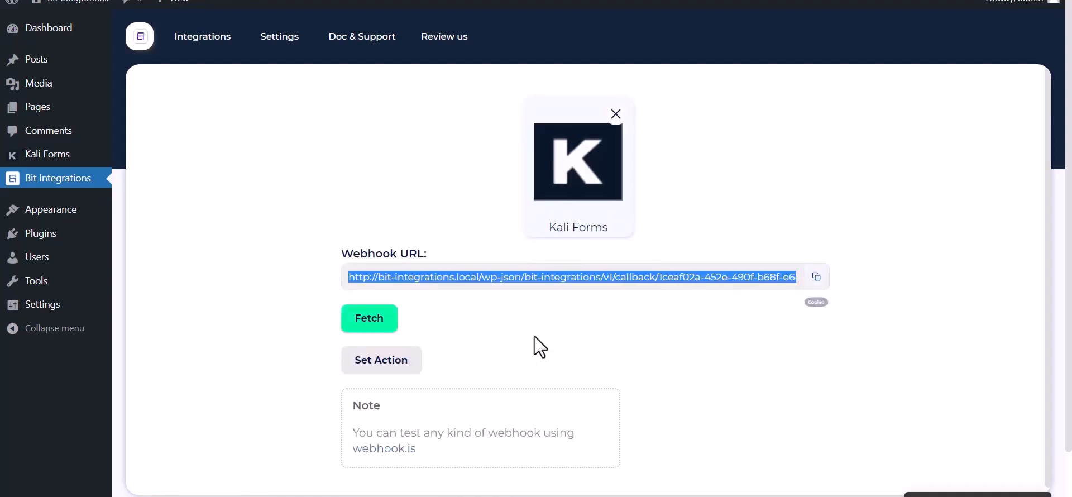
pyautogui.click(357, 327)
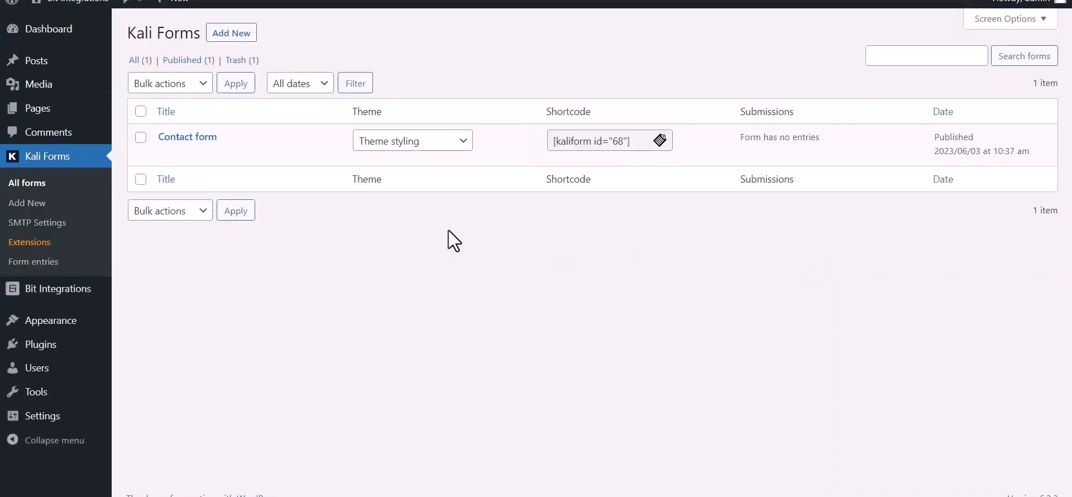
# Step: In the Contact form's Web Hooks settings, name a new webhook 'Bit Integrations'
pyautogui.moveTo(170, 167)
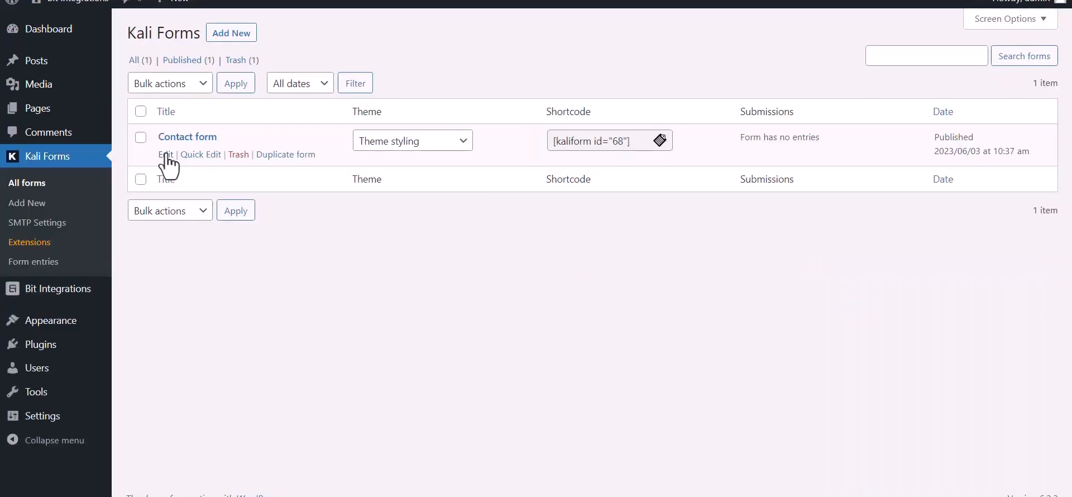
pyautogui.click(166, 154)
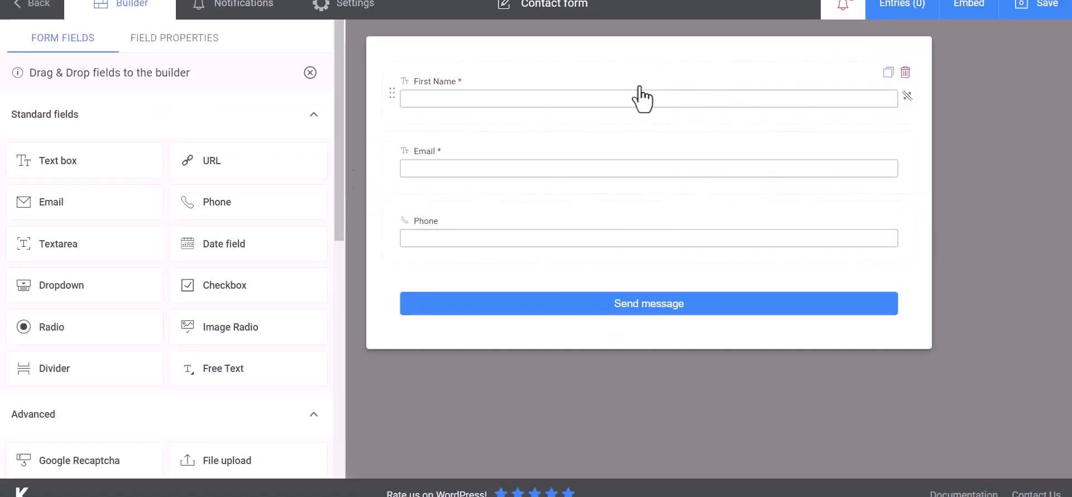
pyautogui.click(365, 12)
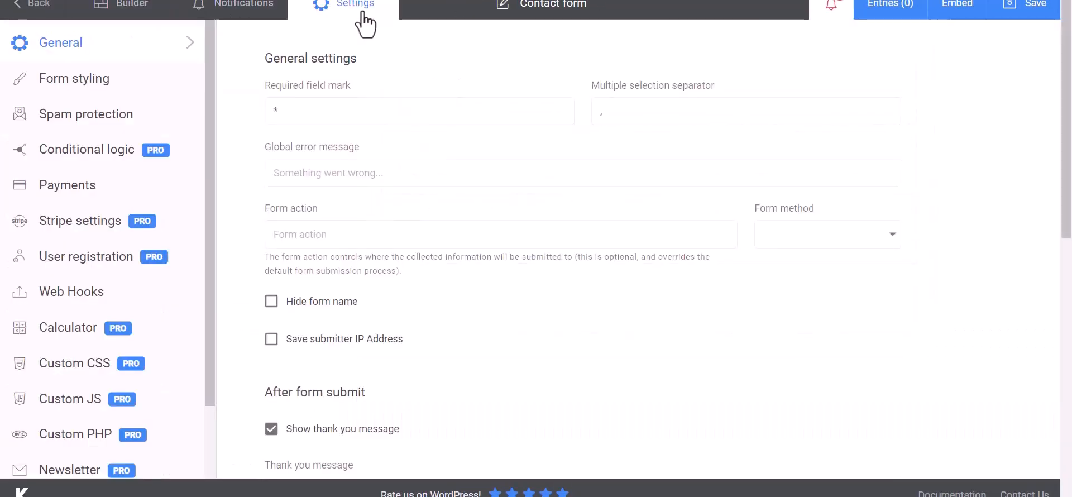
pyautogui.click(59, 299)
pyautogui.click(337, 113)
pyautogui.write('Bit Integrat')
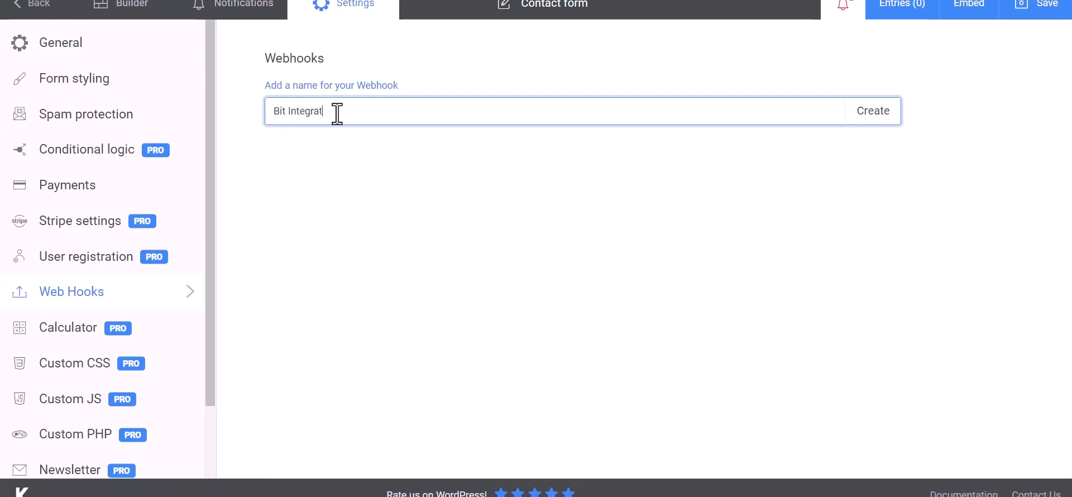
pyautogui.write('ions')
# Step: Create the Bit Integrations webhook with the copied webhook URL as its payload URL
pyautogui.click(874, 120)
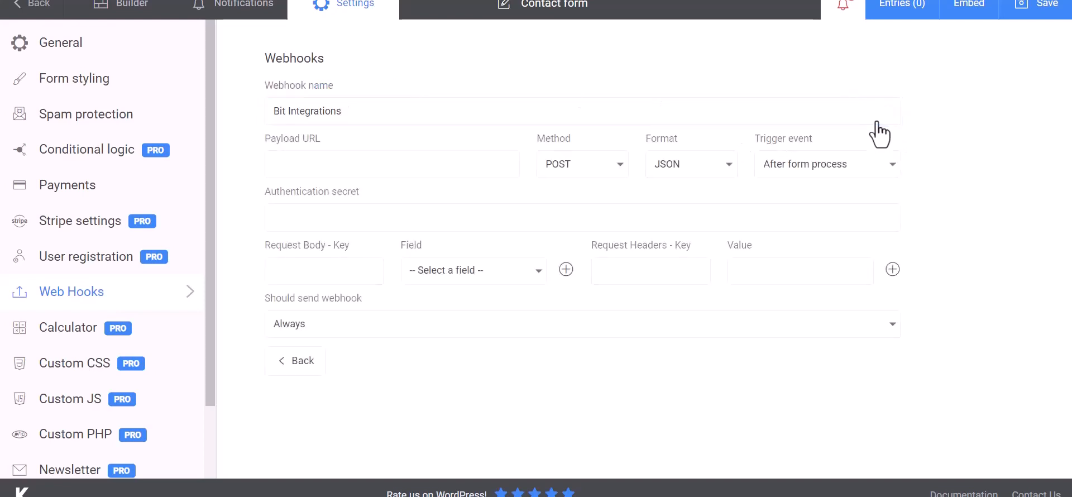
pyautogui.click(336, 163)
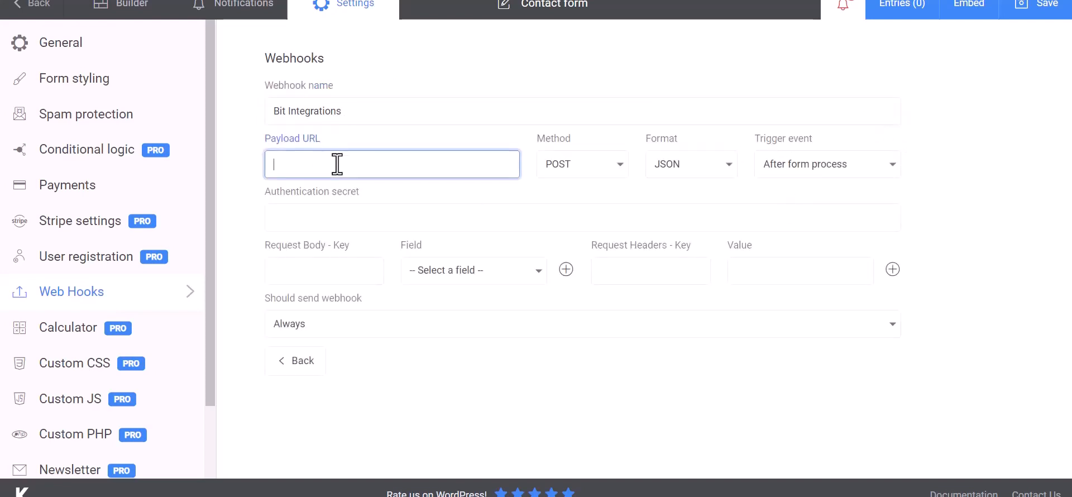
pyautogui.hotkey('ctrl', 'v')
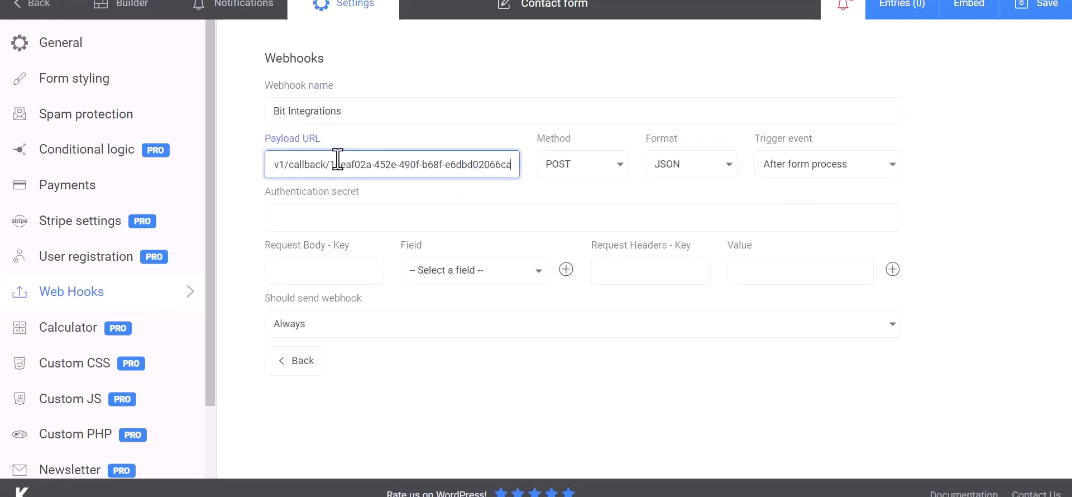
# Step: Add request body keys Name mapped to First Name and Email mapped to Email
pyautogui.click(338, 272)
pyautogui.click(420, 279)
pyautogui.click(447, 298)
pyautogui.click(358, 273)
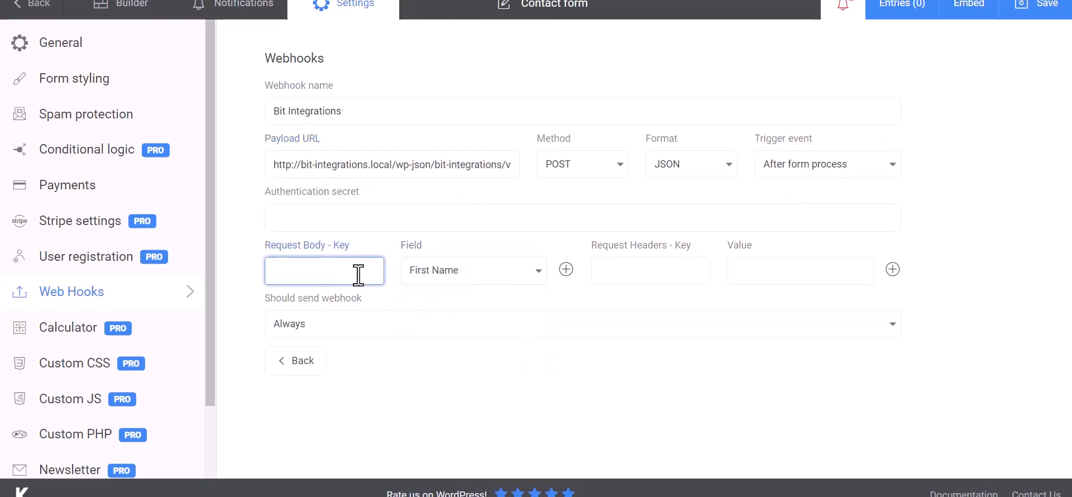
pyautogui.write('Name')
pyautogui.click(565, 269)
pyautogui.click(461, 306)
pyautogui.click(447, 356)
pyautogui.click(359, 307)
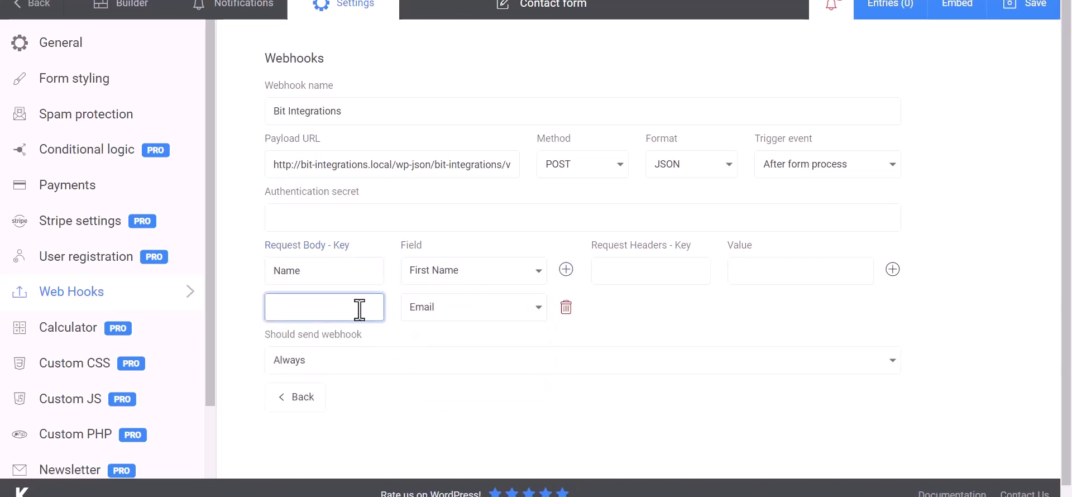
pyautogui.write('Email')
# Step: Add a Phone body key mapped to the Phone field and save the webhook
pyautogui.click(565, 270)
pyautogui.click(474, 344)
pyautogui.click(437, 419)
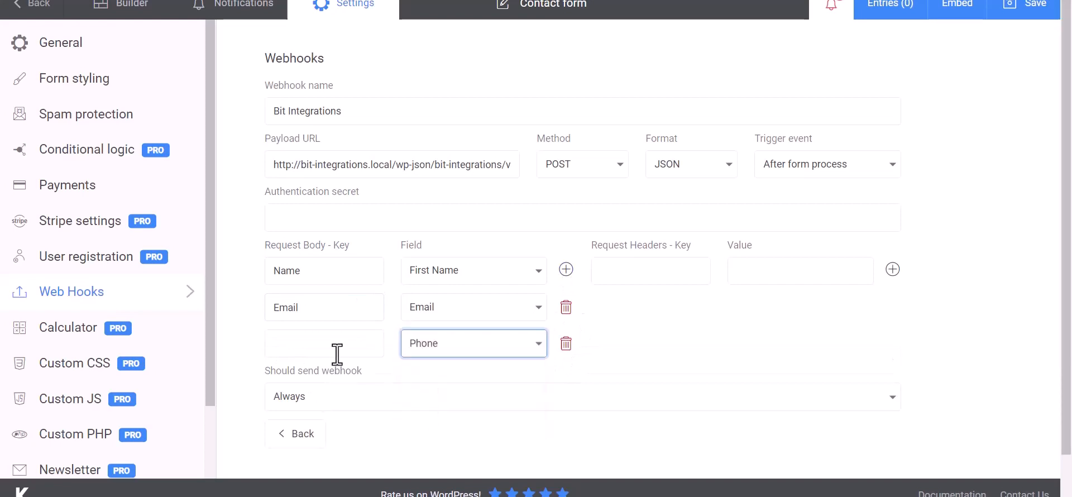
pyautogui.click(338, 354)
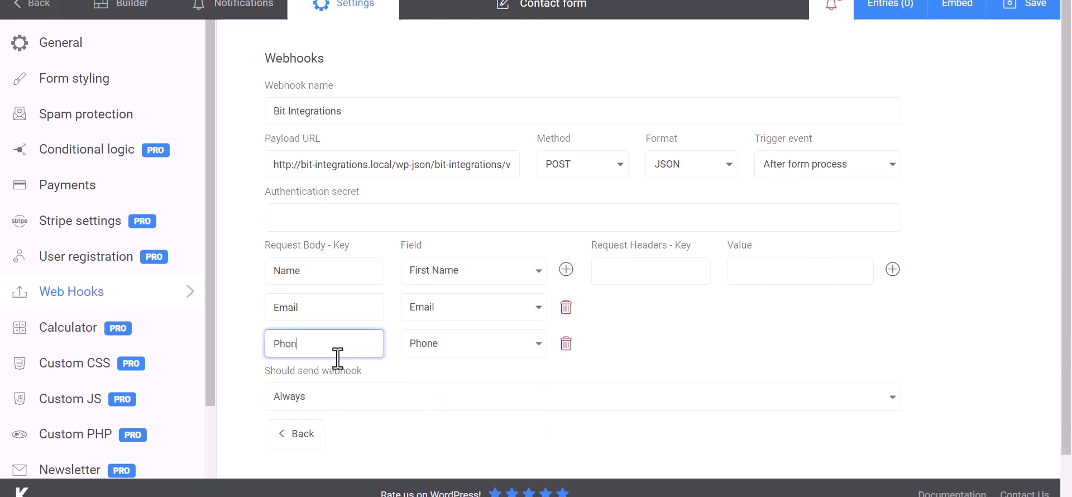
pyautogui.click(714, 320)
pyautogui.scroll(-2, 675, 318)
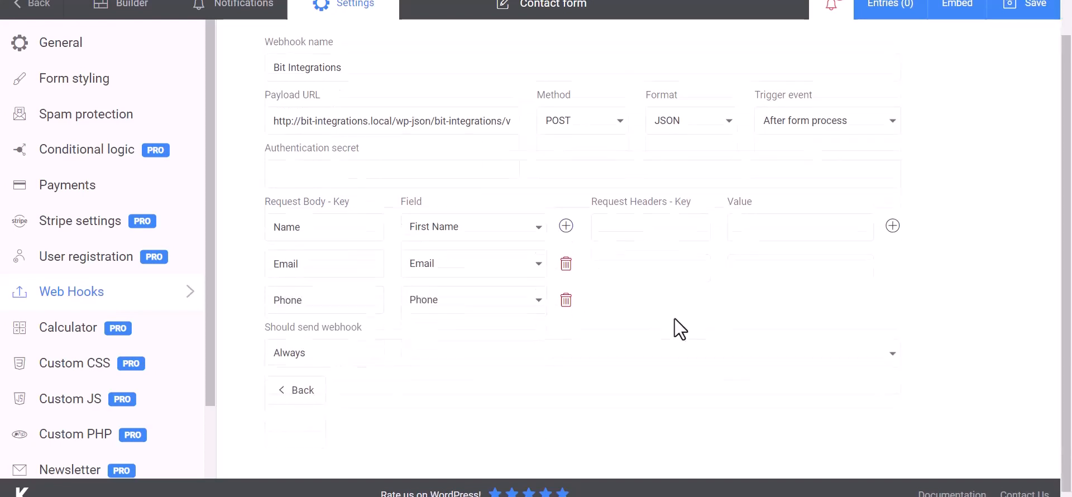
pyautogui.click(1028, 8)
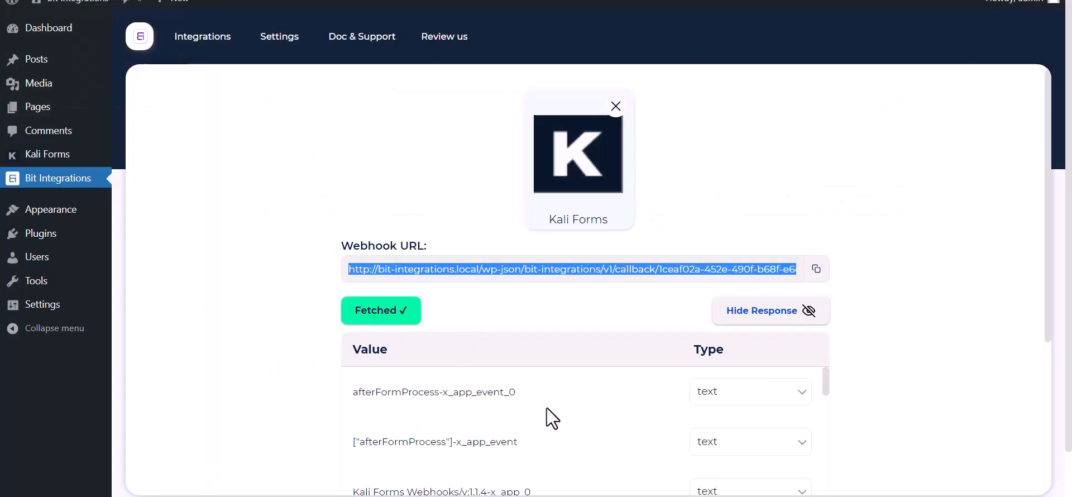
# Step: Check the fetched Name and Email fields, choose the Zoom action, and find the client ID instructions
pyautogui.scroll(-10, 546, 408)
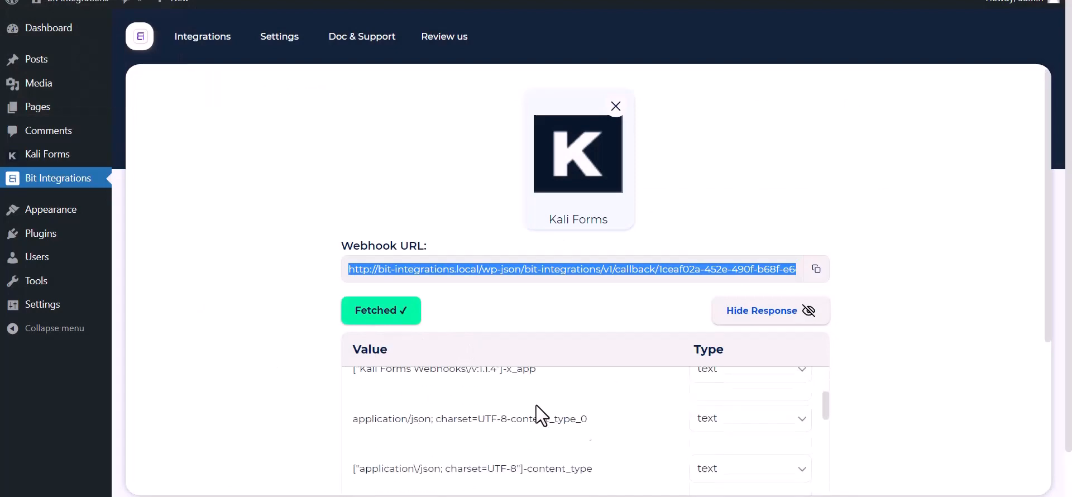
pyautogui.scroll(-2, 469, 452)
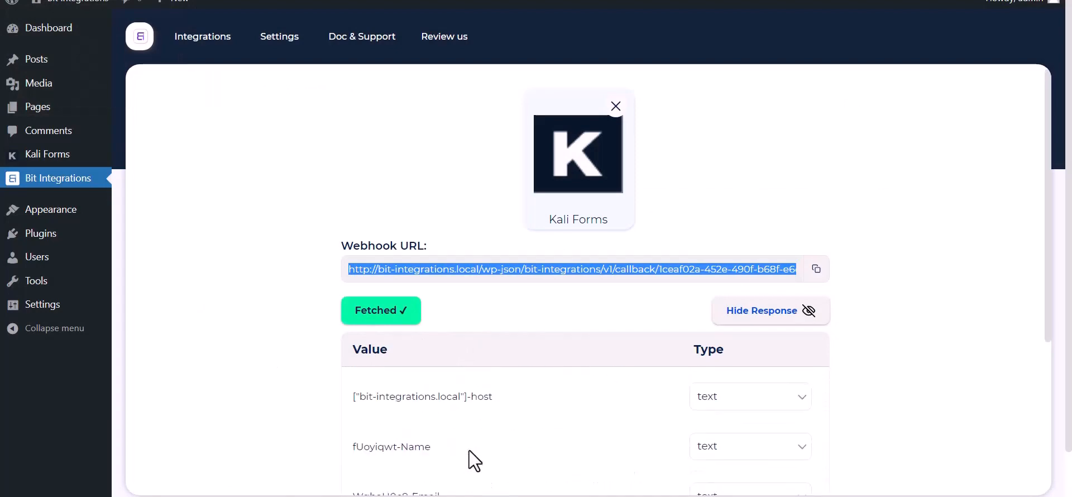
pyautogui.scroll(-5, 258, 367)
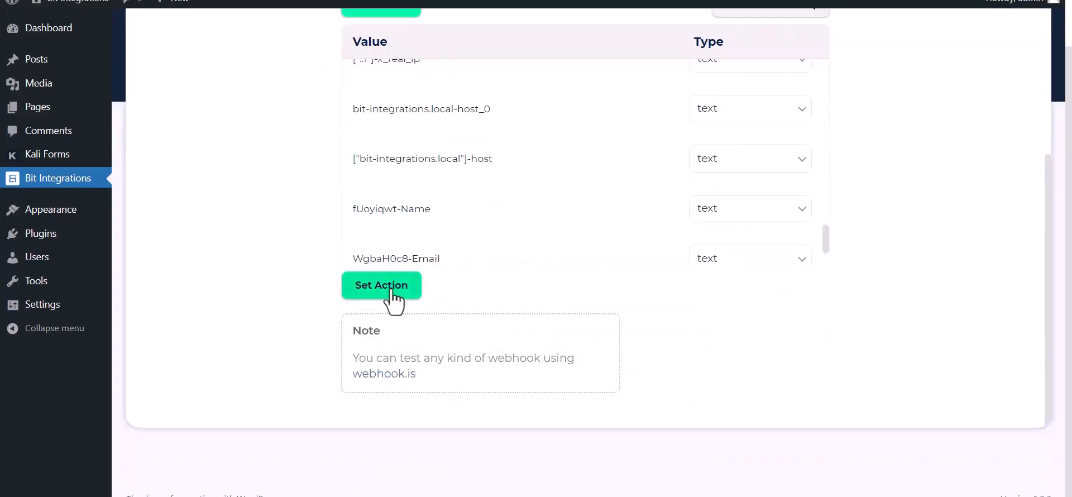
pyautogui.click(388, 288)
pyautogui.click(524, 152)
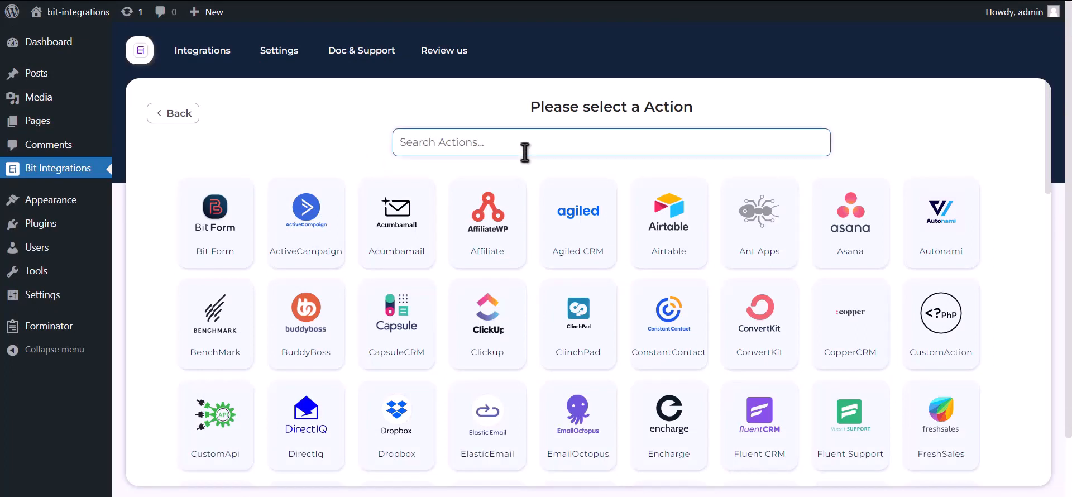
pyautogui.write('zoom')
pyautogui.click(539, 255)
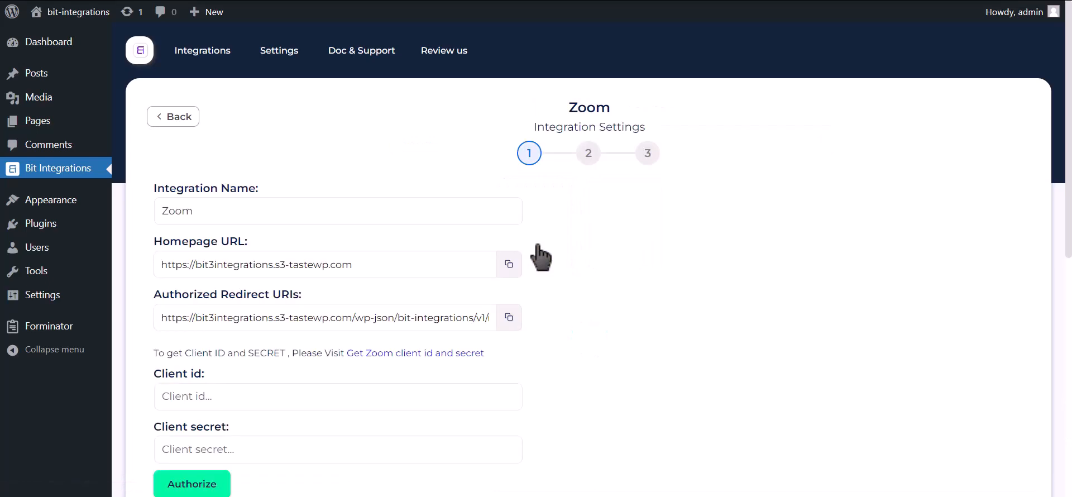
pyautogui.scroll(-2, 540, 257)
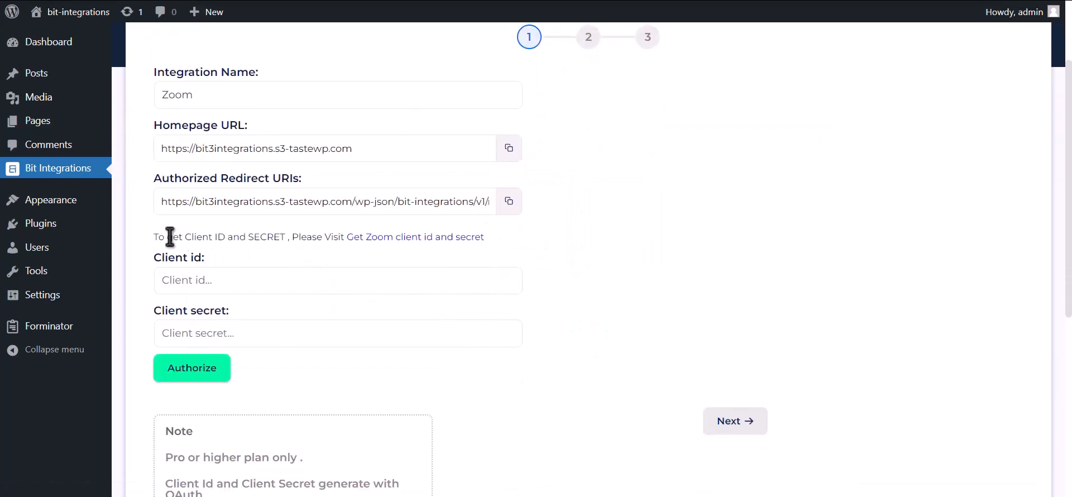
pyautogui.moveTo(153, 236); pyautogui.dragTo(344, 234)
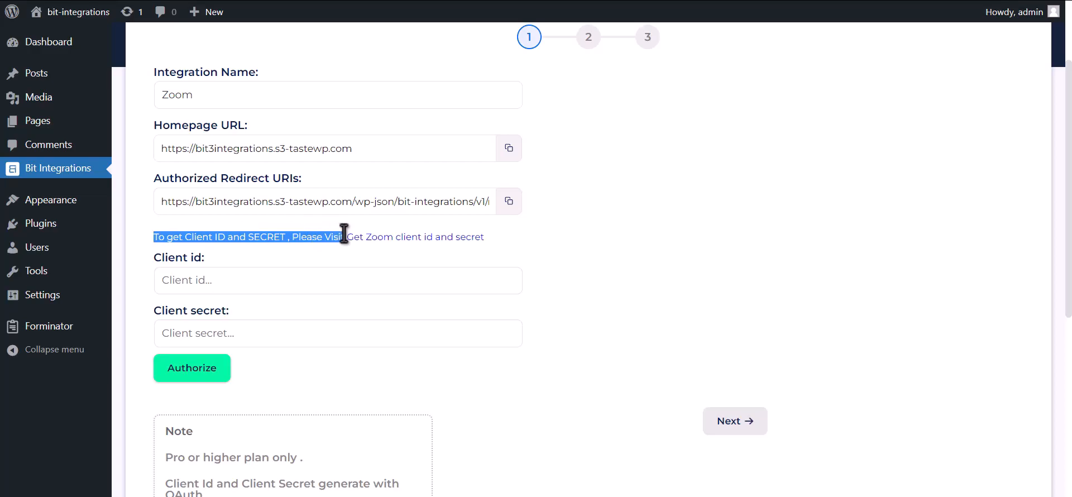
# Step: Create an account-level OAuth app named 'Bit integrations', unpublished on Marketplace
pyautogui.click(479, 238)
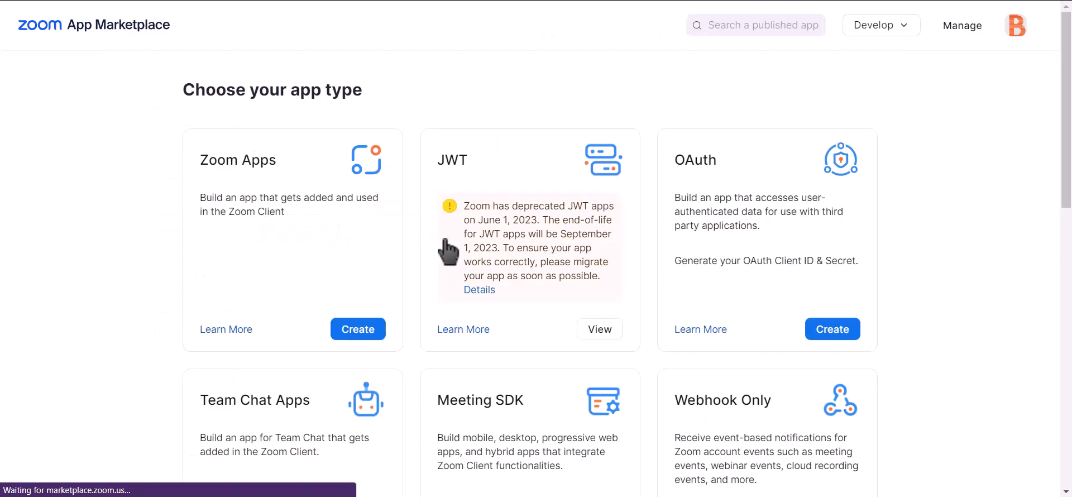
pyautogui.click(840, 334)
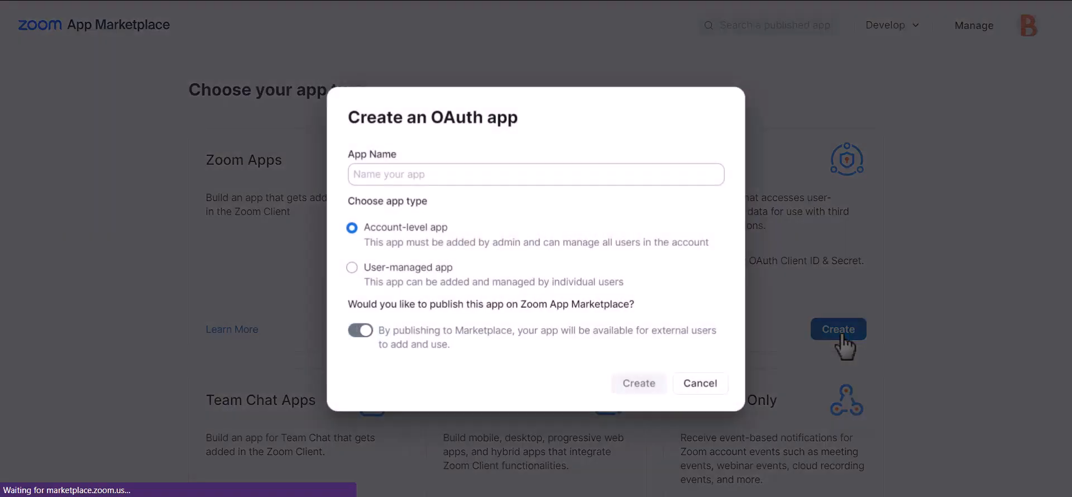
pyautogui.click(360, 330)
pyautogui.click(510, 174)
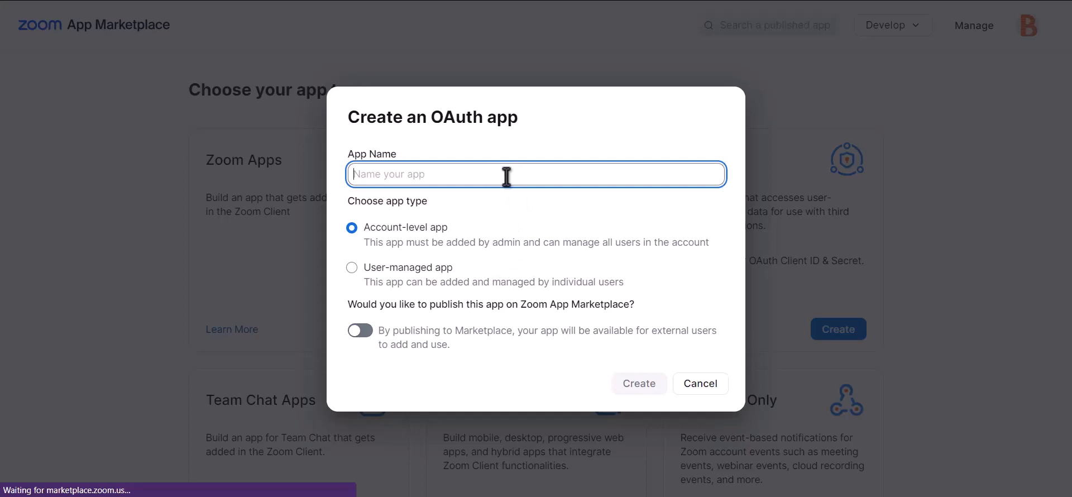
pyautogui.write('Bit in')
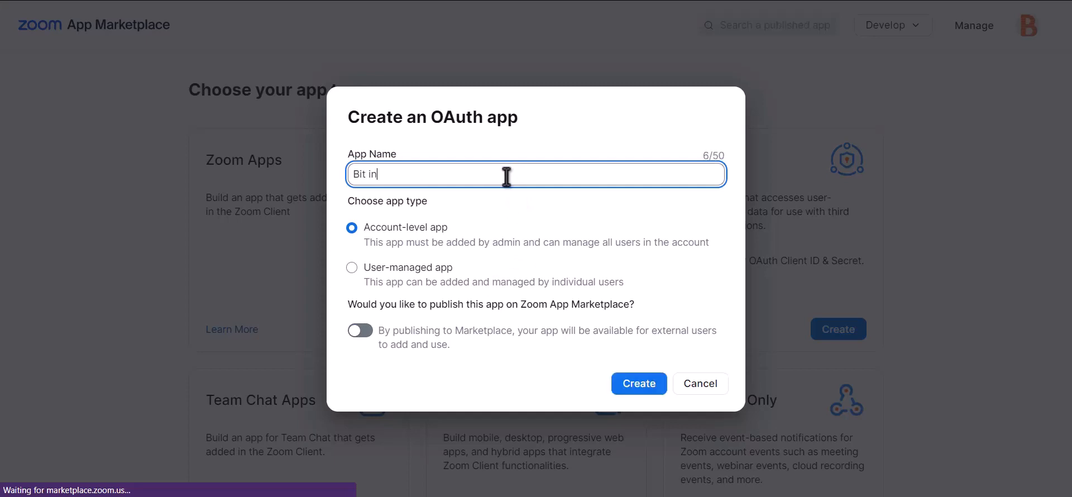
pyautogui.write('tegrations')
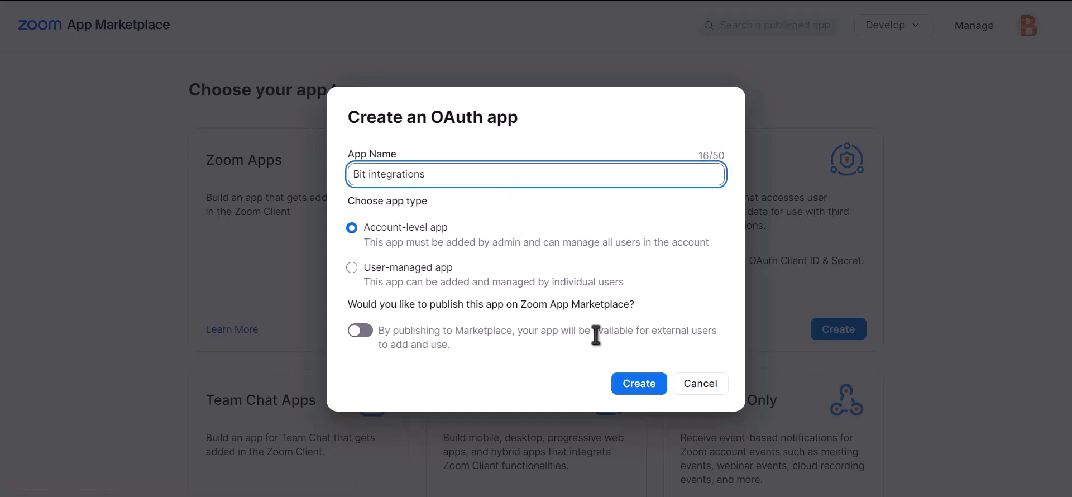
pyautogui.click(648, 393)
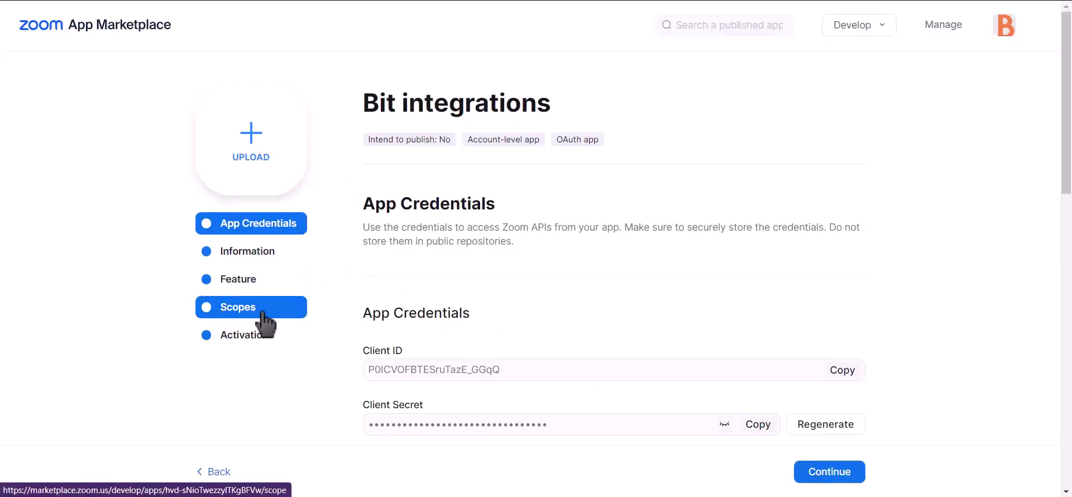
# Step: Add the sub-account and view-all user meetings scopes plus the user information scopes to the app
pyautogui.click(243, 310)
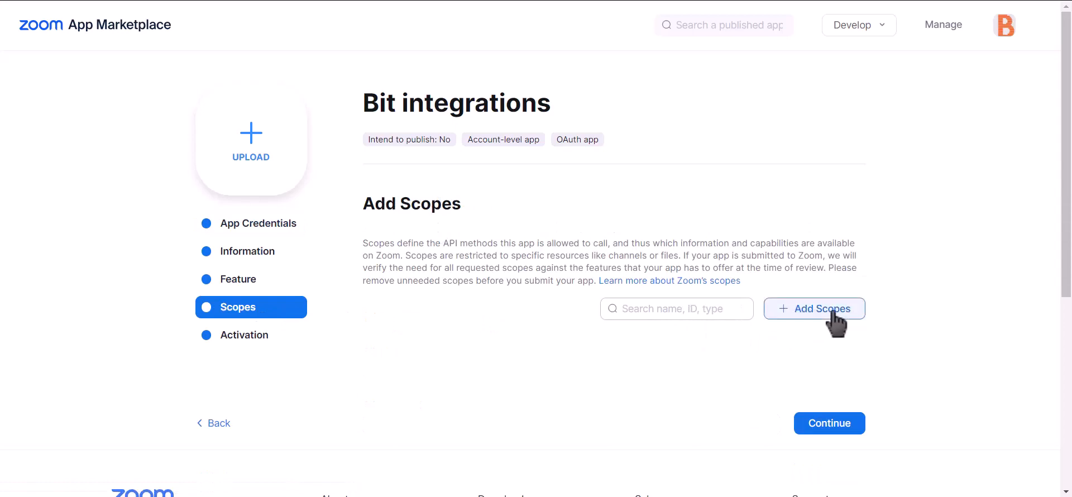
pyautogui.click(836, 315)
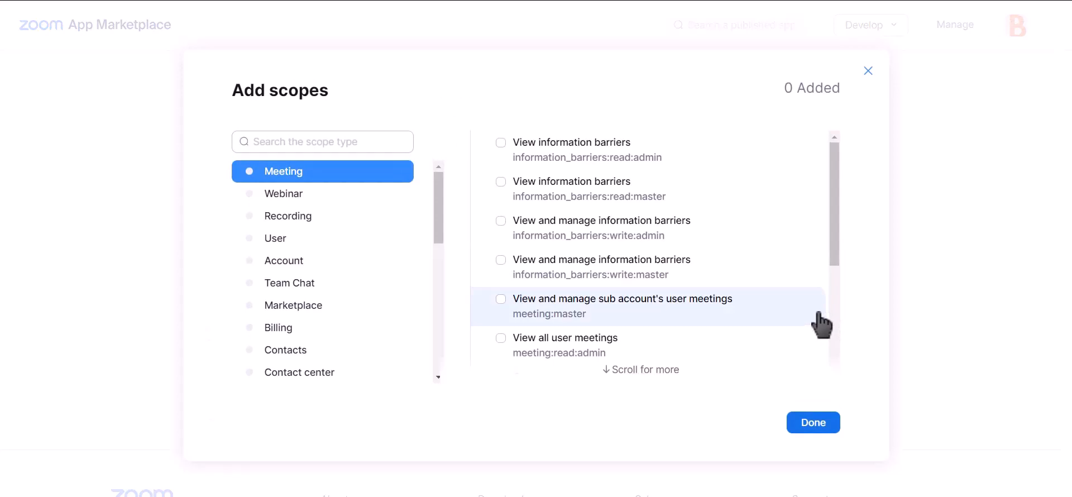
pyautogui.click(502, 300)
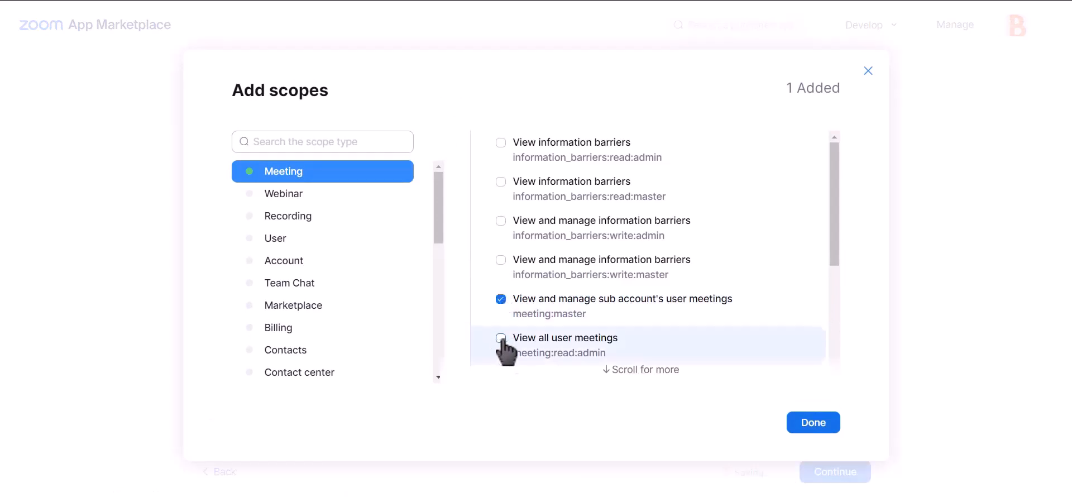
pyautogui.click(500, 338)
pyautogui.scroll(-4, 616, 296)
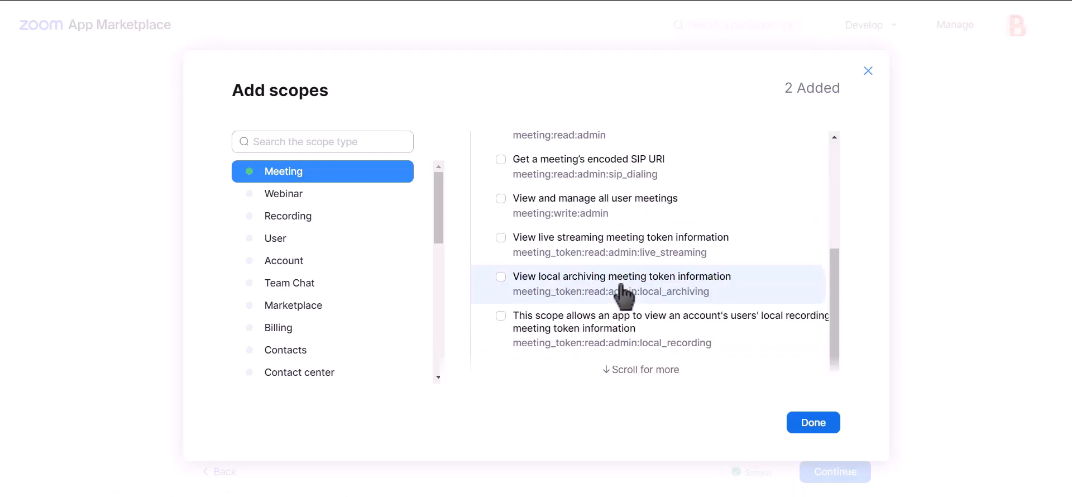
pyautogui.scroll(4, 622, 285)
pyautogui.scroll(-2, 626, 251)
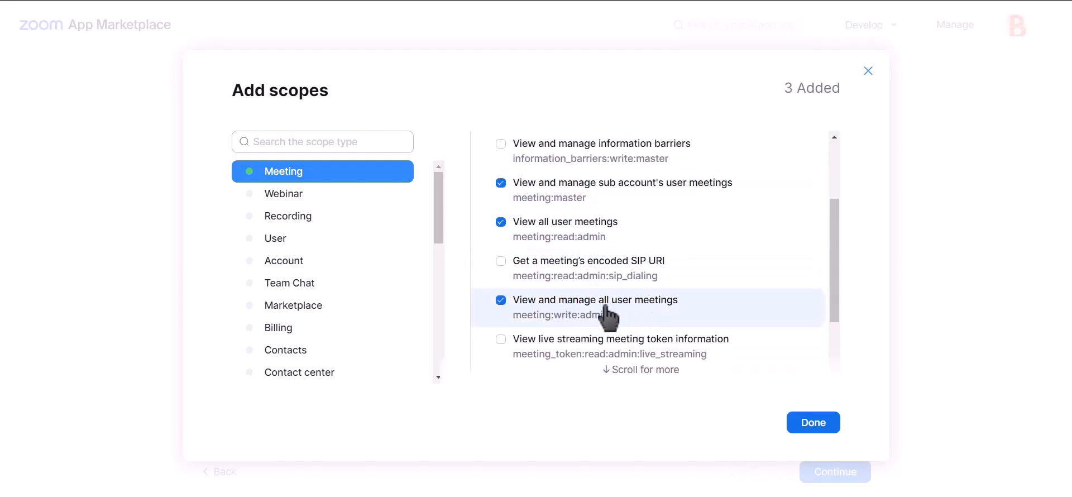
pyautogui.click(296, 240)
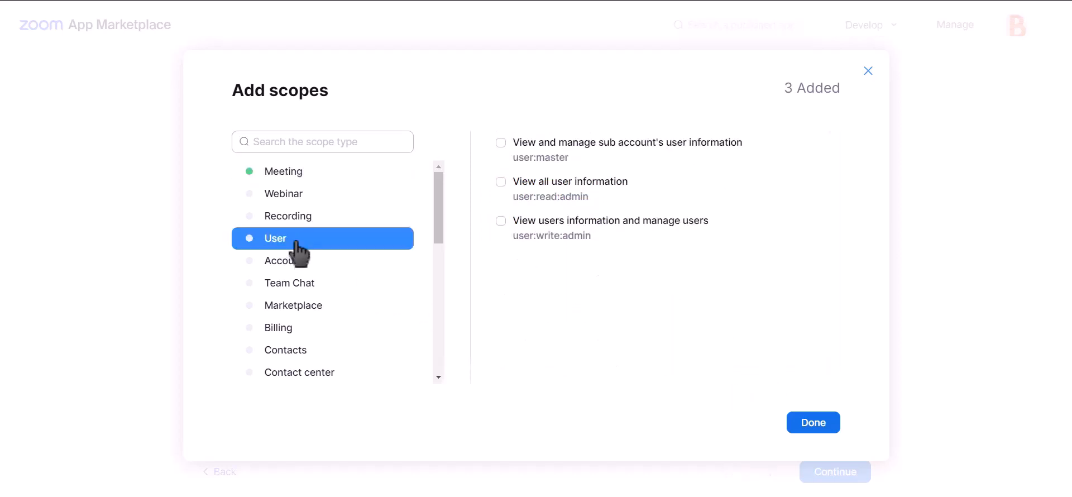
pyautogui.click(546, 159)
pyautogui.click(550, 190)
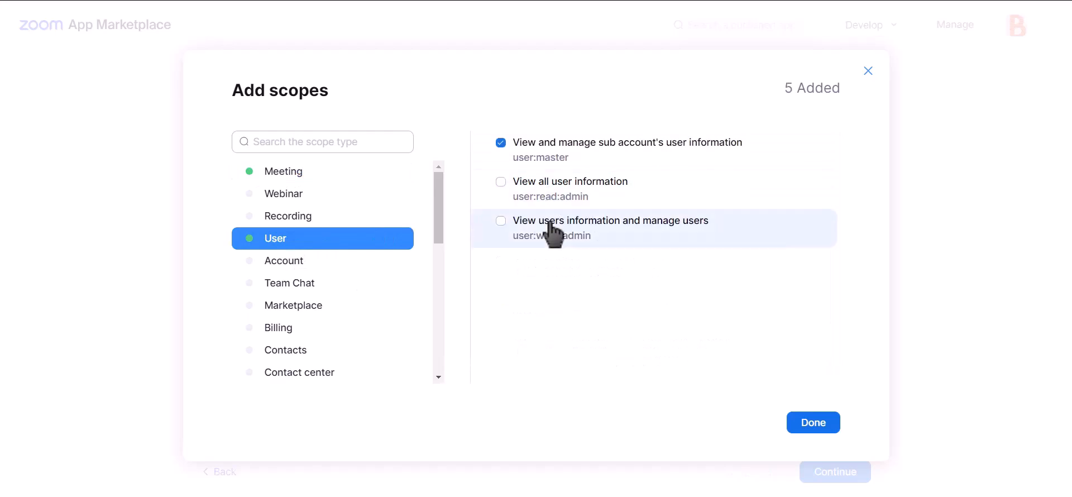
pyautogui.click(813, 424)
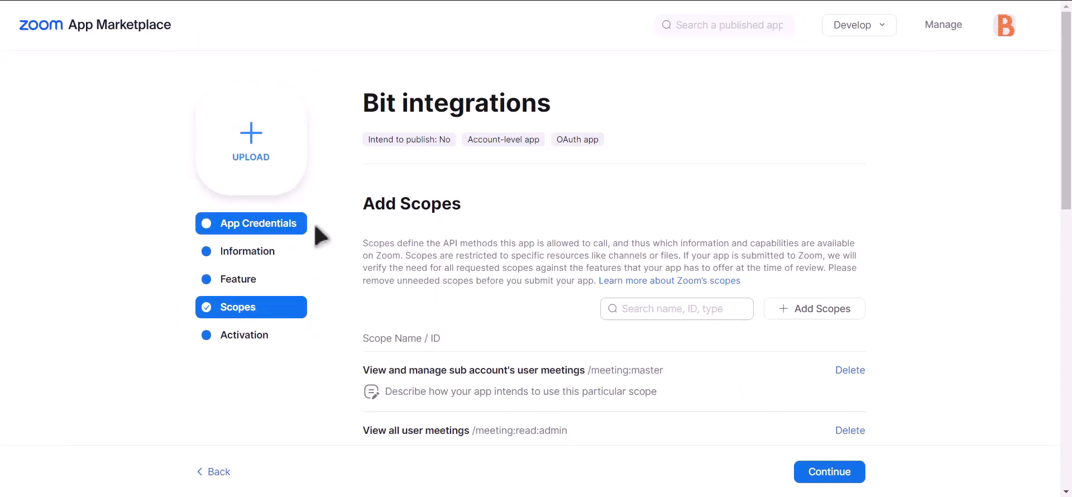
# Step: Copy the app's Client ID into the Bit Integrations Client id field
pyautogui.click(268, 227)
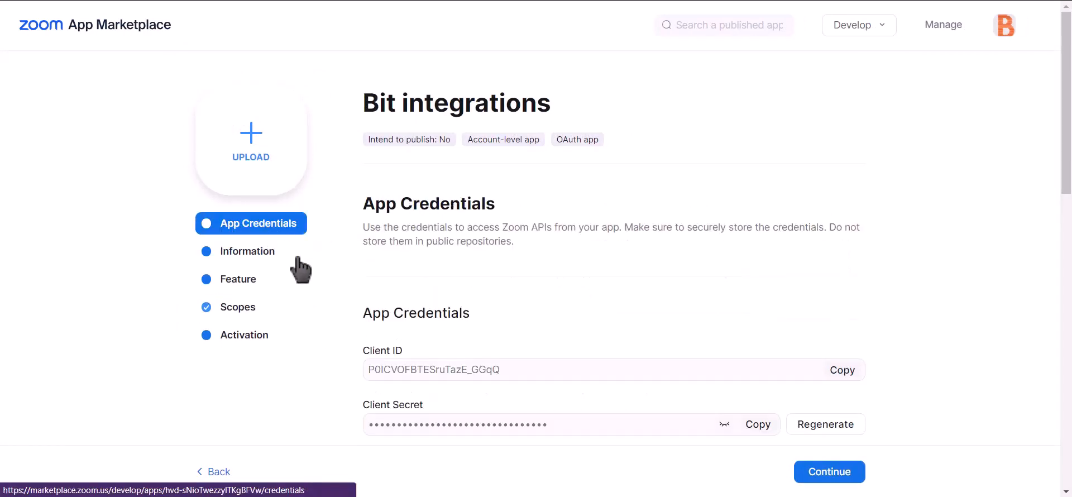
pyautogui.click(846, 372)
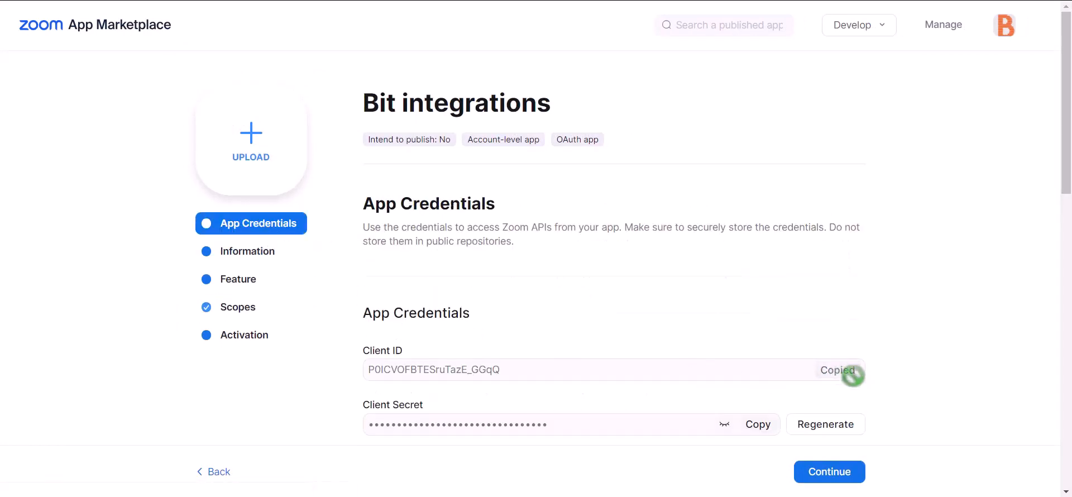
pyautogui.click(410, 1)
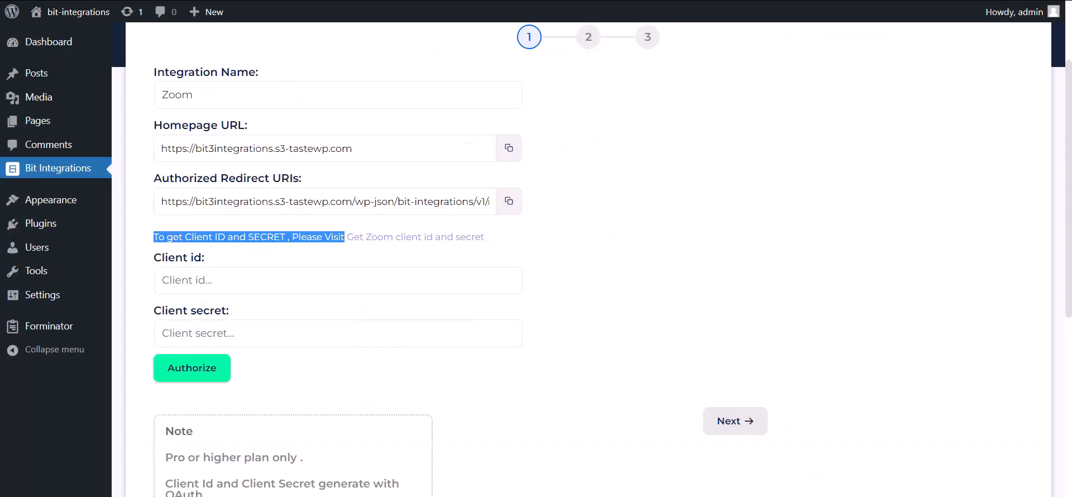
pyautogui.click(245, 285)
pyautogui.hotkey('ctrl', 'v')
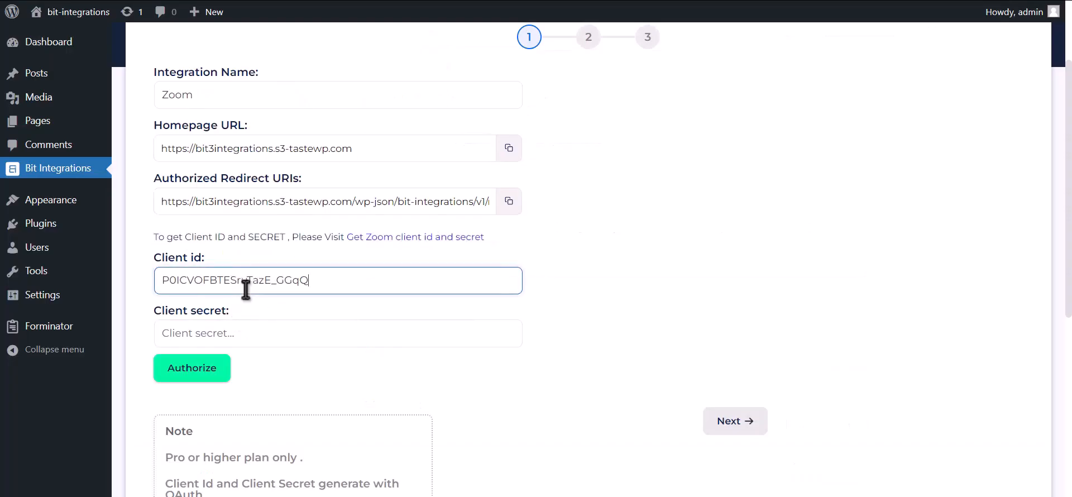
pyautogui.click(505, 0)
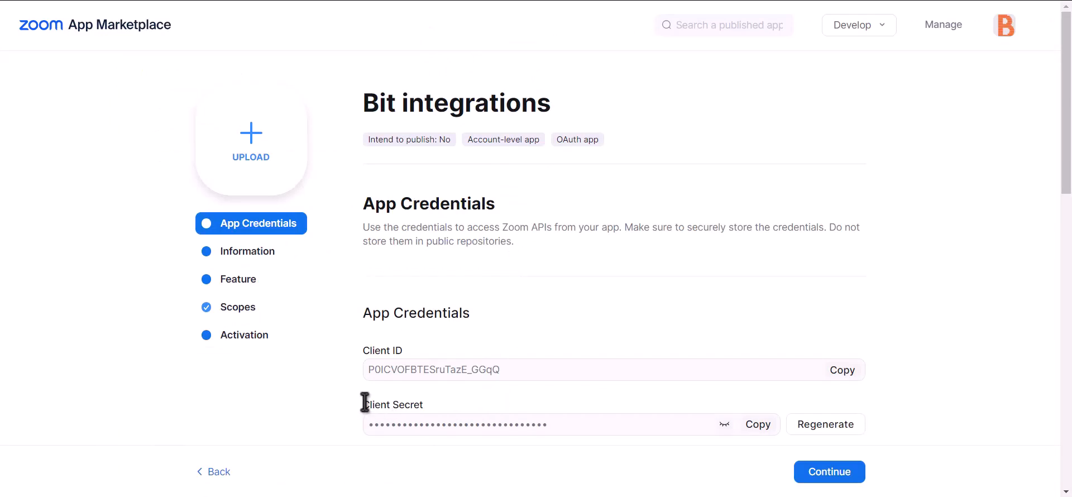
# Step: Copy the app's Client Secret into the Bit Integrations Client secret field
pyautogui.moveTo(363, 404); pyautogui.dragTo(440, 407)
pyautogui.click(757, 424)
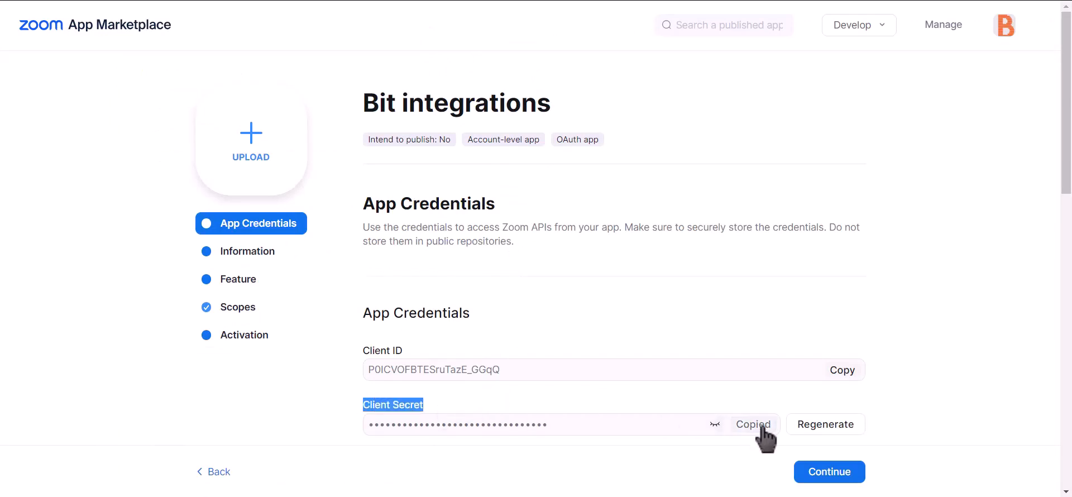
pyautogui.click(391, 1)
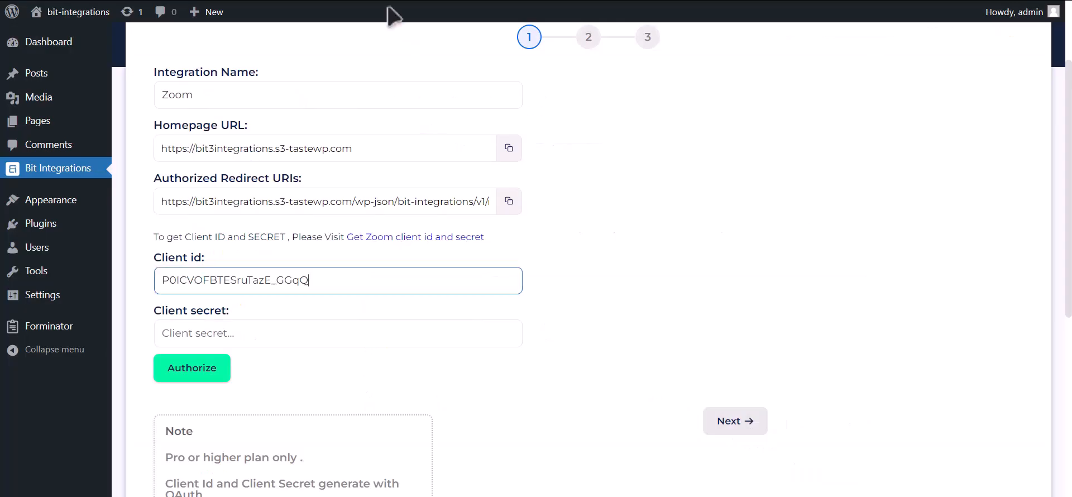
pyautogui.click(273, 333)
pyautogui.hotkey('ctrl', 'v')
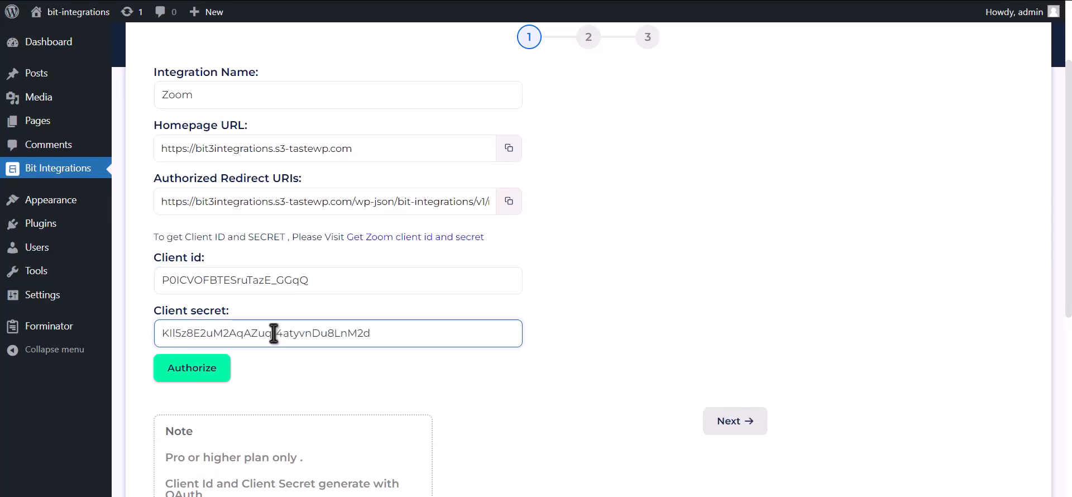
# Step: Paste the Bit Integrations redirect URI into the Zoom app's Redirect URL and Allow List
pyautogui.click(509, 202)
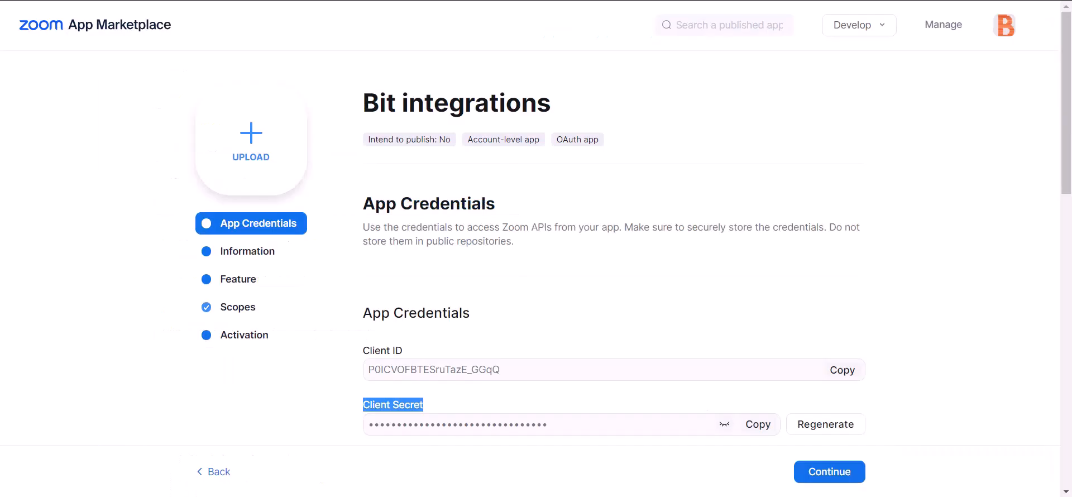
pyautogui.scroll(-2, 577, 210)
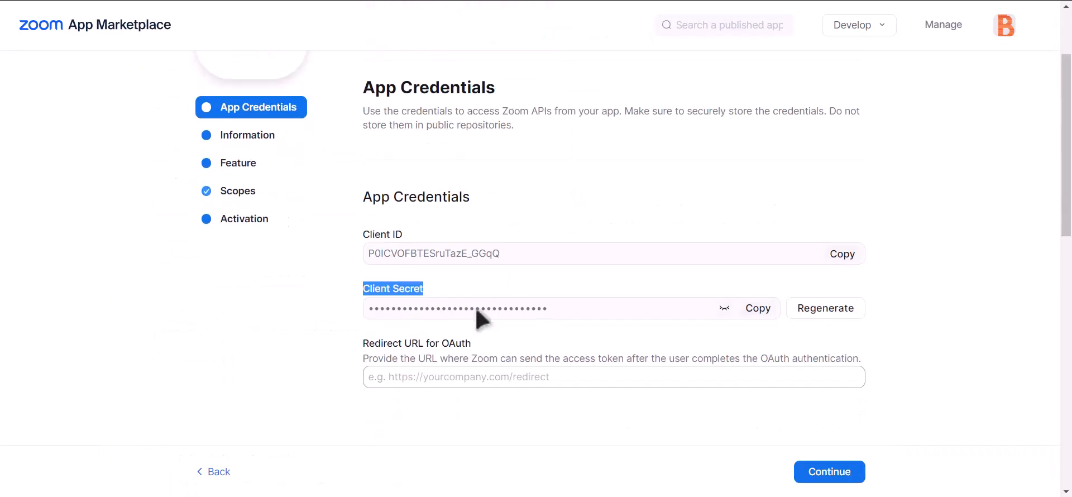
pyautogui.click(428, 374)
pyautogui.hotkey('ctrl', 'v')
pyautogui.scroll(-7, 486, 374)
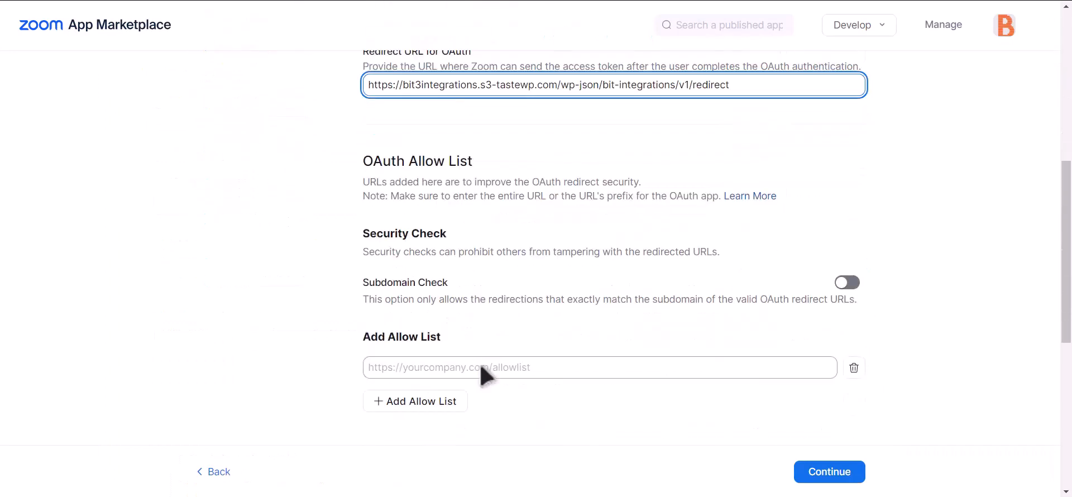
pyautogui.click(478, 312)
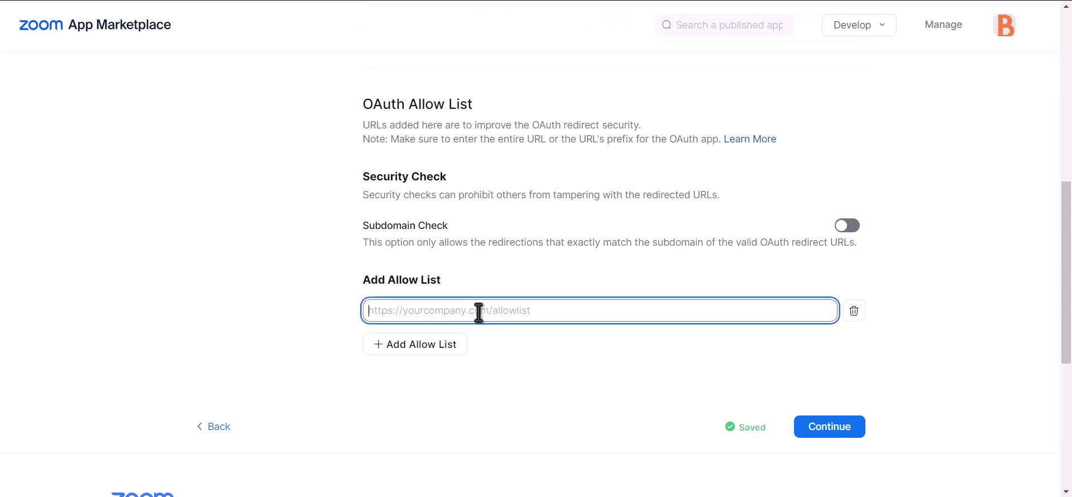
pyautogui.hotkey('ctrl', 'v')
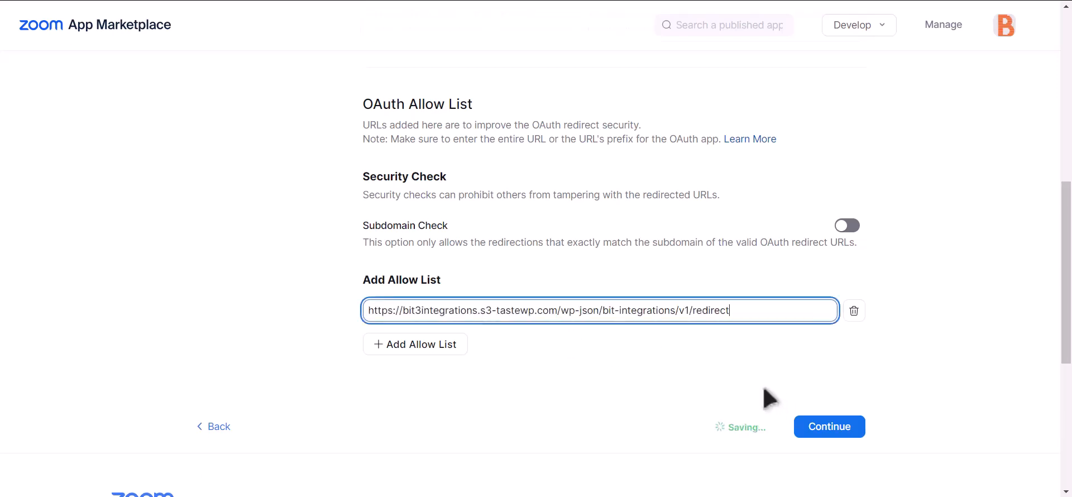
pyautogui.click(660, 377)
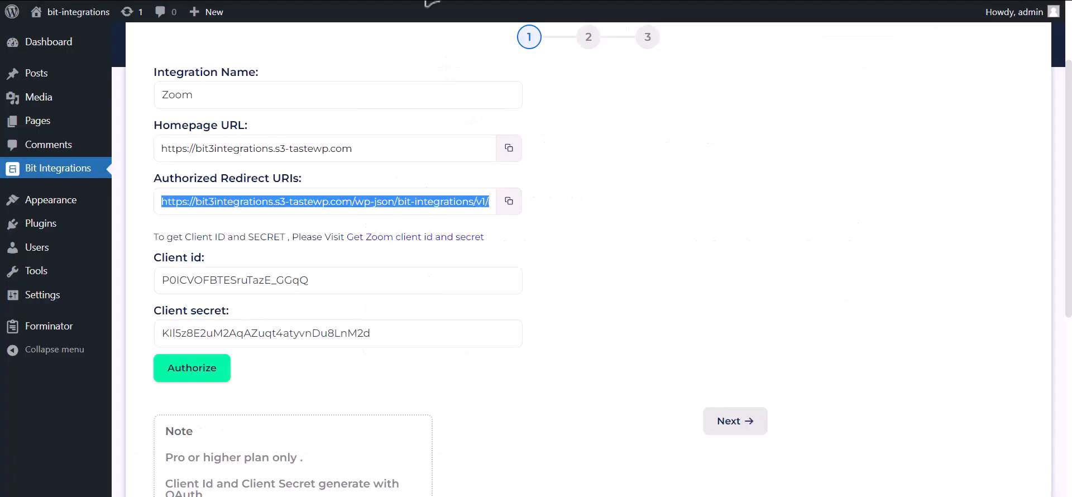
# Step: Authorize the Zoom connection by allowing access, then continue to step 2
pyautogui.click(212, 385)
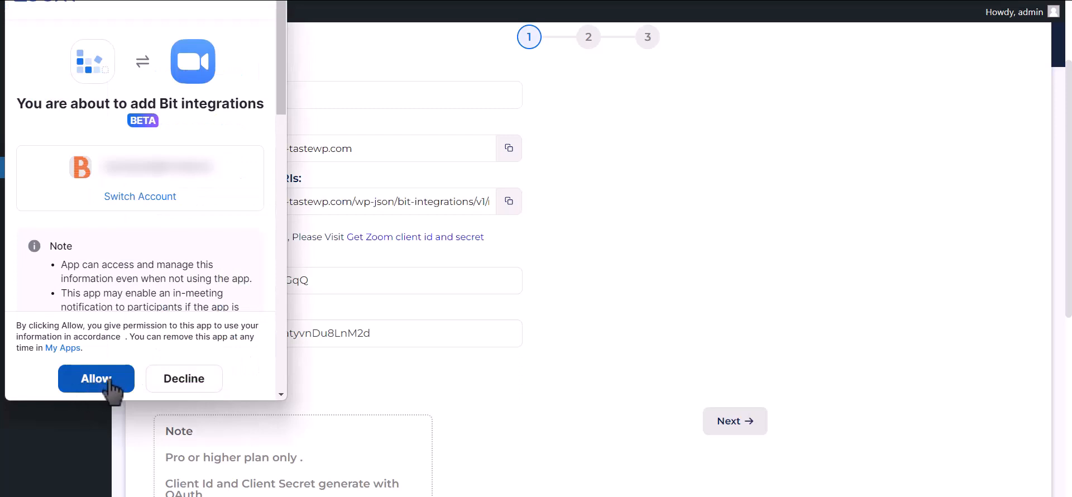
pyautogui.click(111, 380)
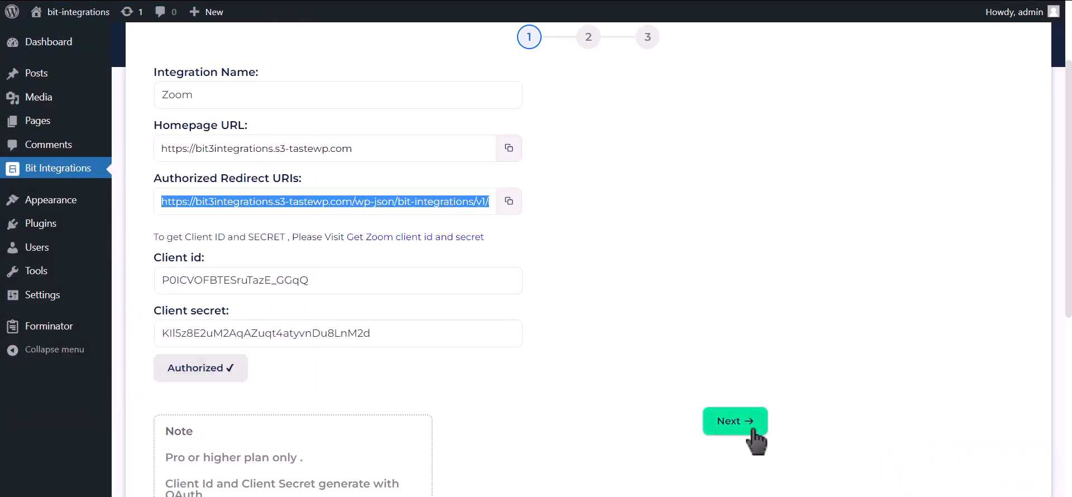
pyautogui.click(751, 430)
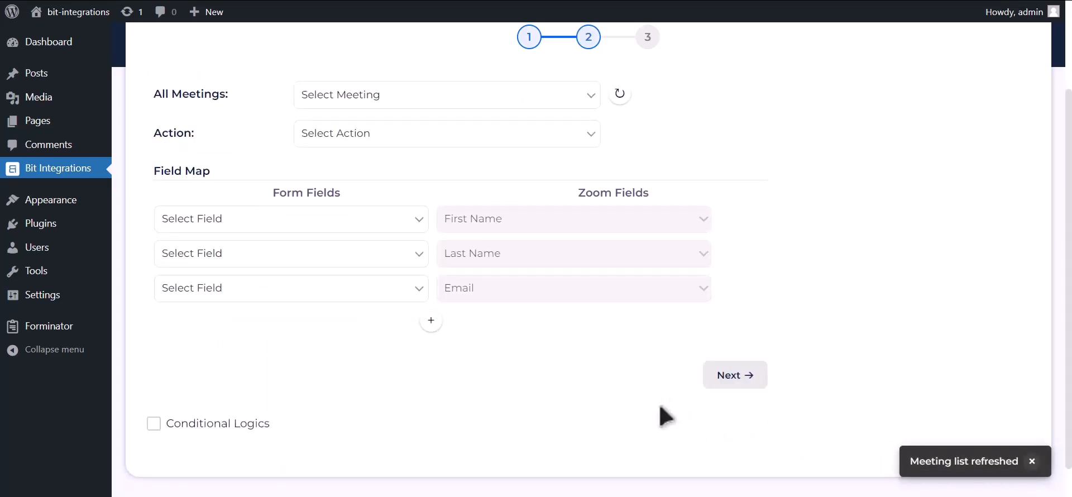
# Step: Go to the Meetings page of the Zoom web portal
pyautogui.click(690, 1)
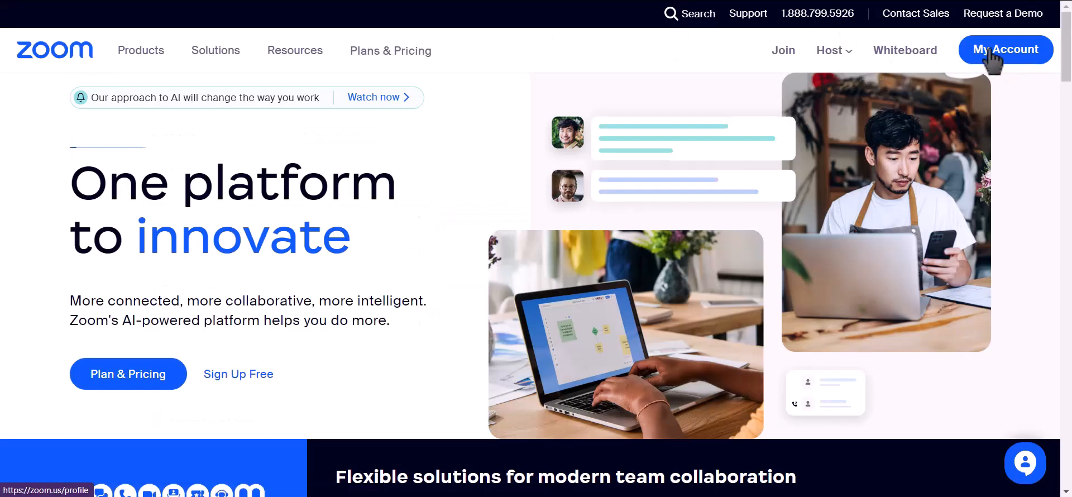
pyautogui.click(992, 54)
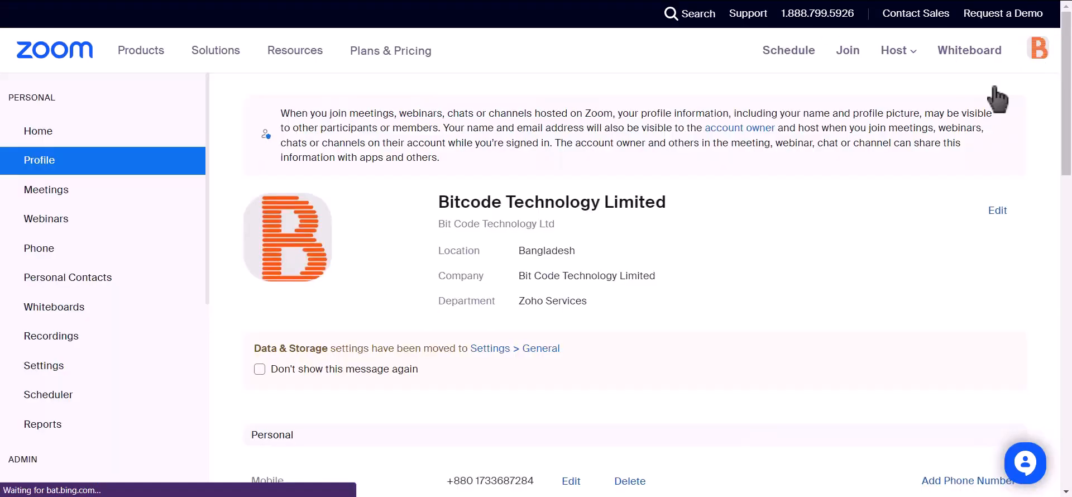
pyautogui.click(84, 193)
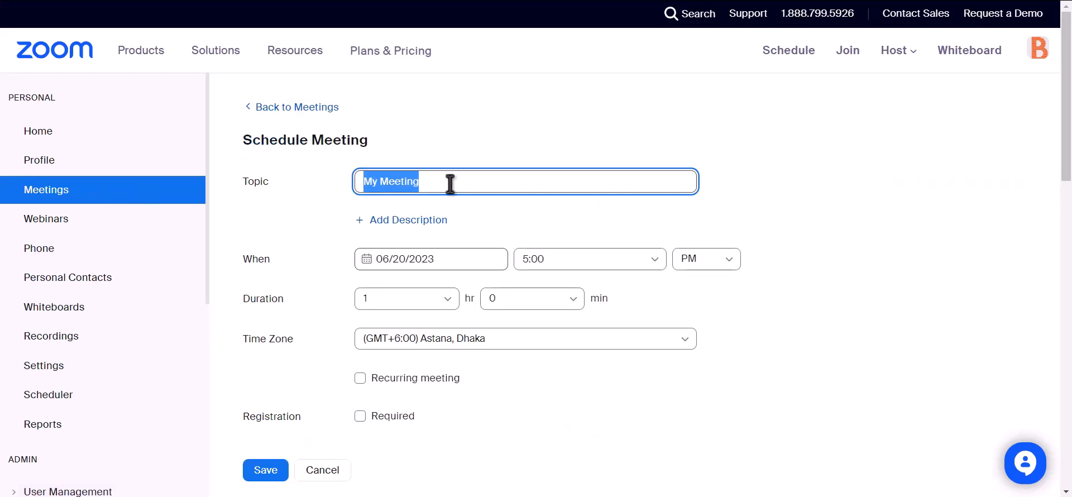
# Step: Save a meeting titled 'Bit Integrations' with registration required
pyautogui.write('B')
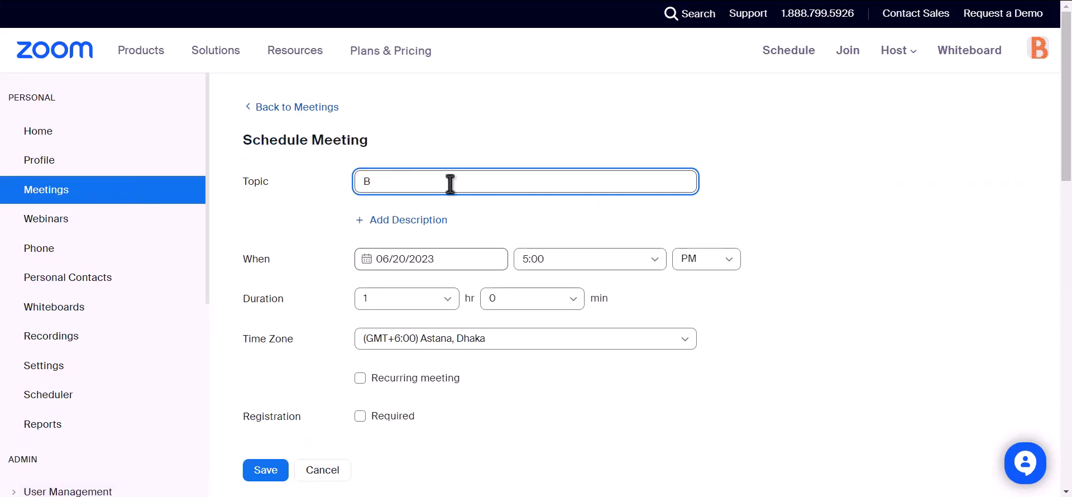
pyautogui.write('it Integrations')
pyautogui.scroll(-2, 449, 182)
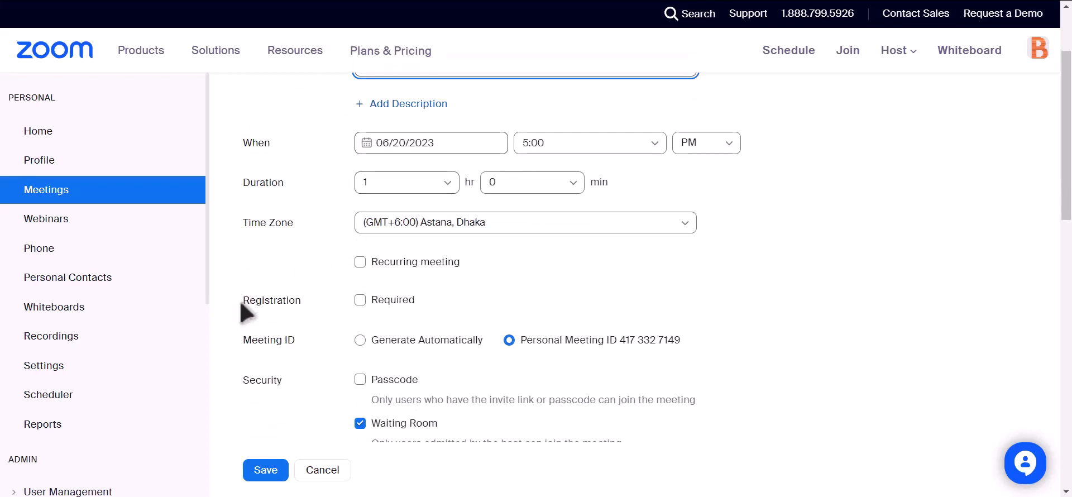
pyautogui.moveTo(242, 303); pyautogui.dragTo(304, 306)
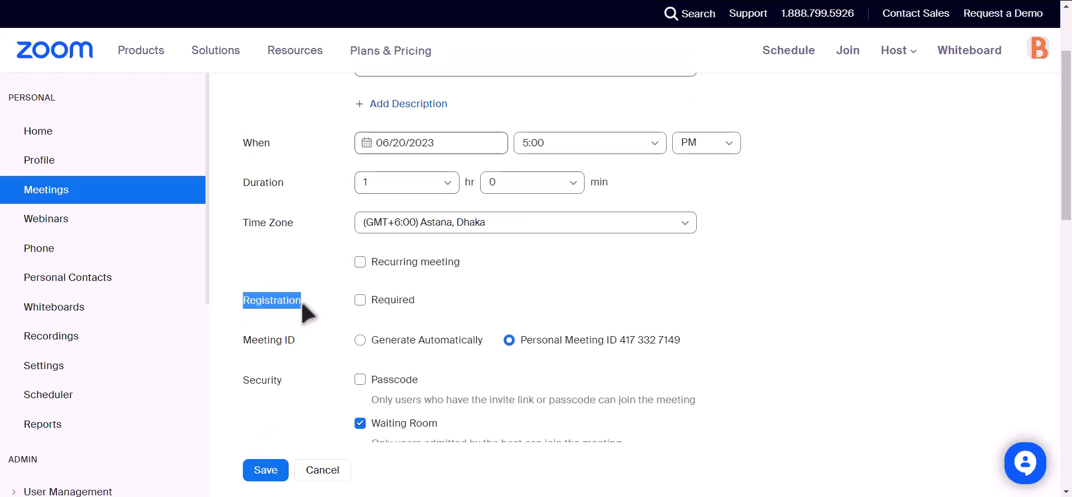
pyautogui.click(360, 302)
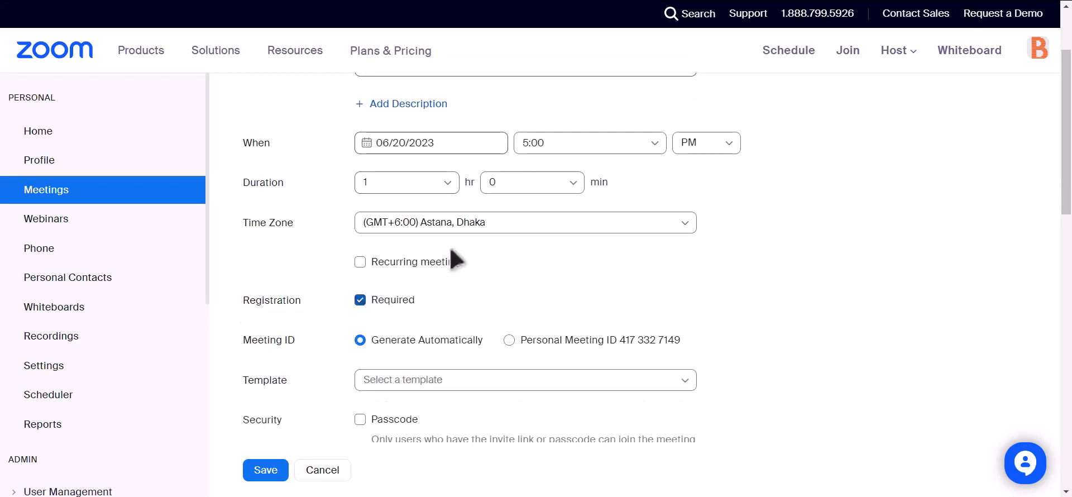
pyautogui.scroll(-4, 424, 252)
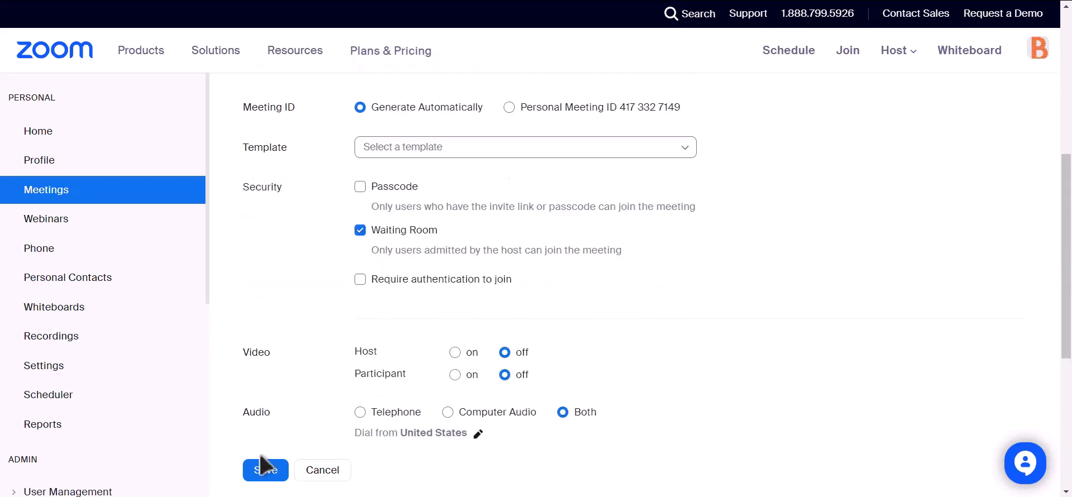
pyautogui.click(263, 467)
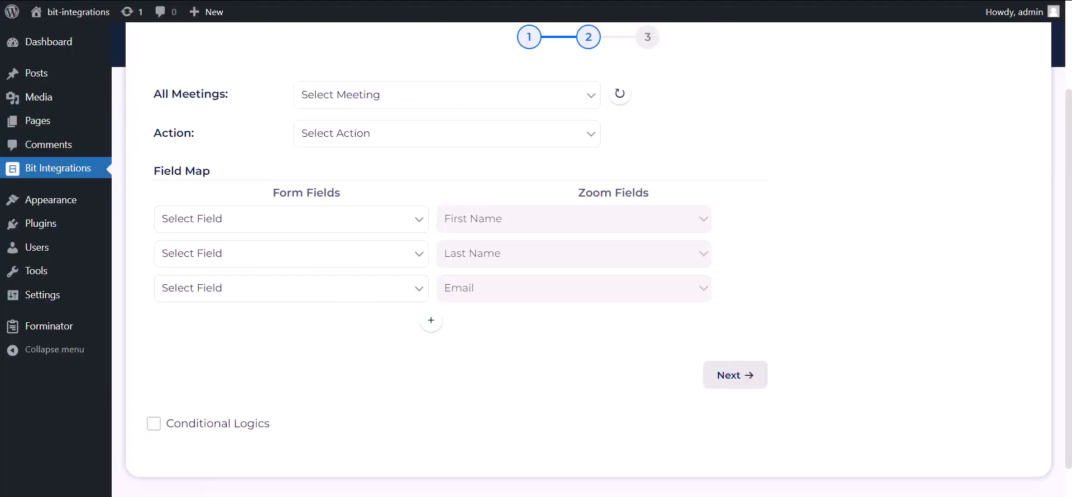
# Step: Refresh the meetings, select Bit Integrations, and set the action to Create User
pyautogui.click(625, 98)
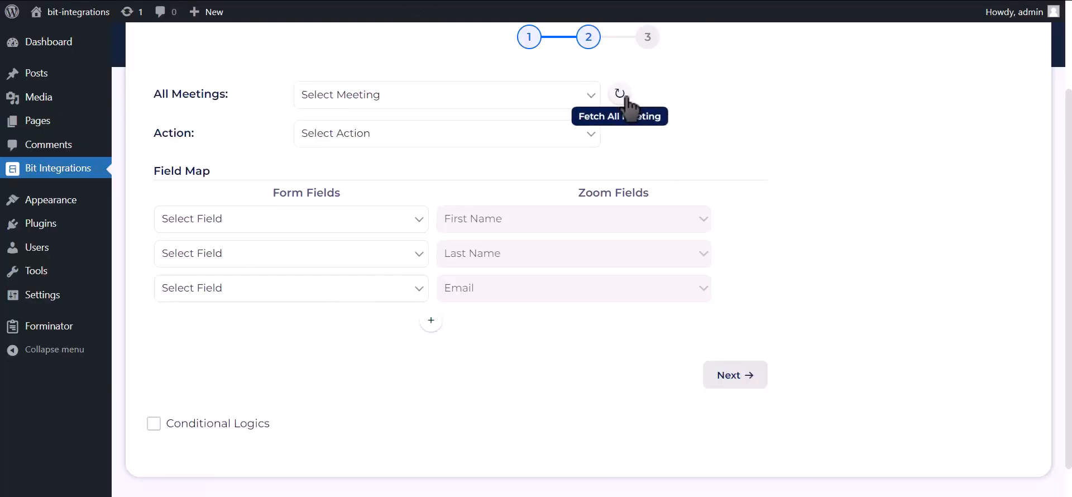
pyautogui.click(554, 96)
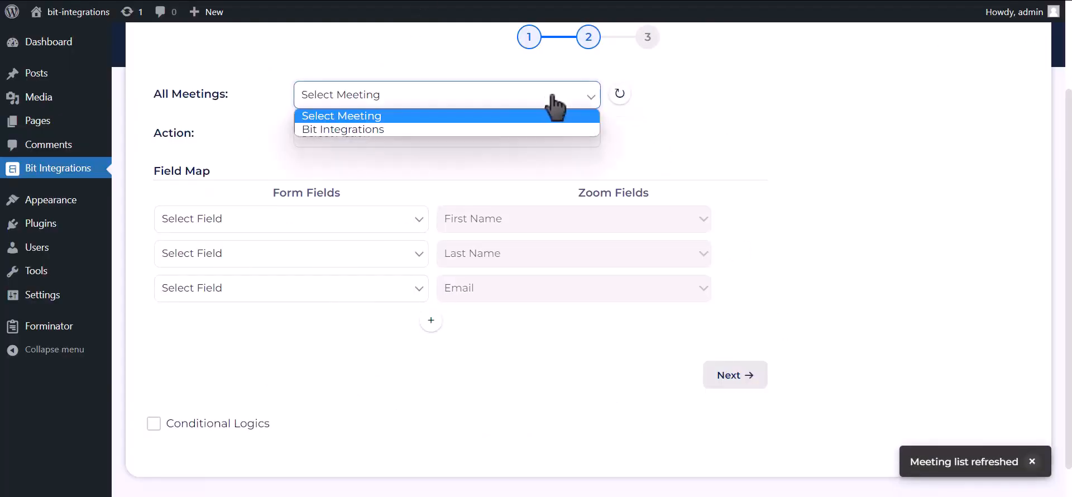
pyautogui.click(435, 132)
pyautogui.click(436, 137)
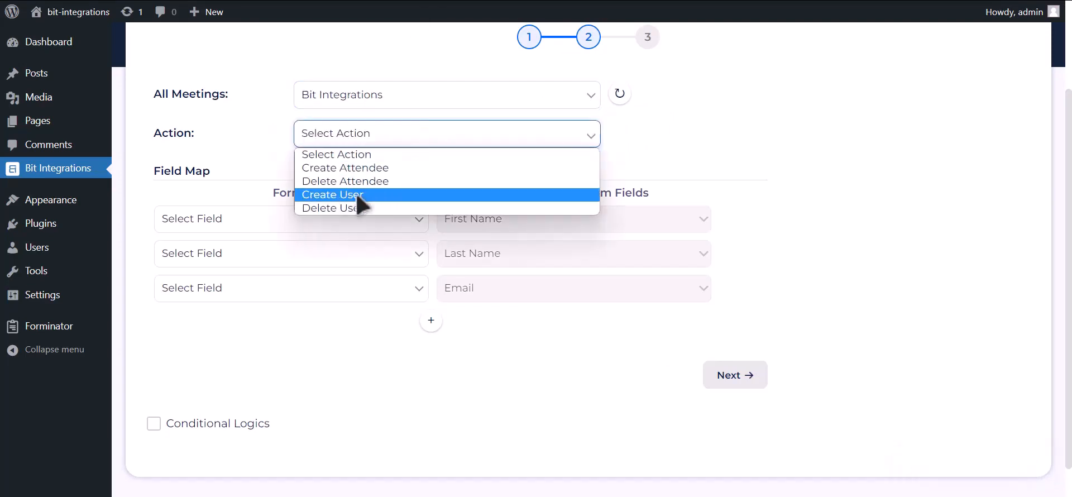
pyautogui.click(373, 195)
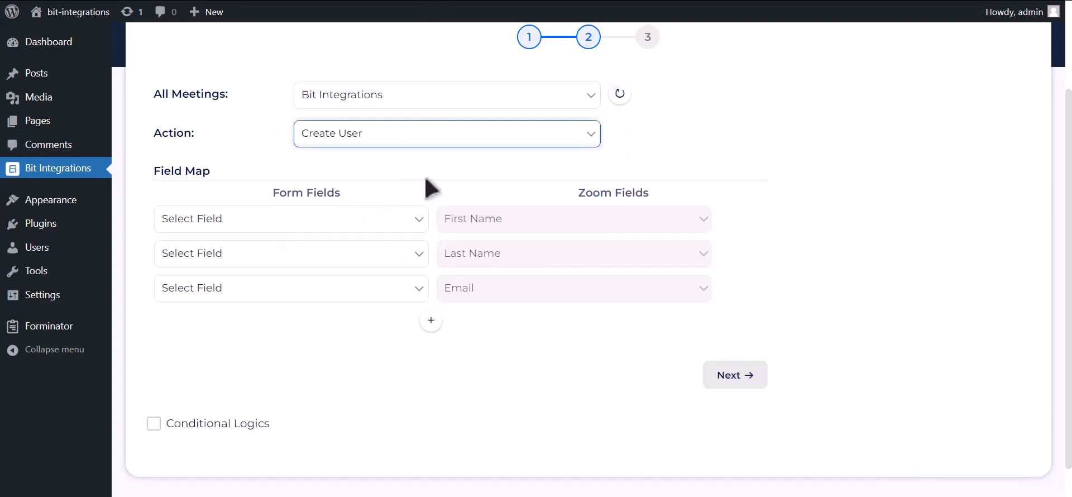
# Step: Map First Name-1, Last Name-1, Email Address-1 and Phone Number-1 to Zoom's name, email and Phone fields
pyautogui.click(376, 218)
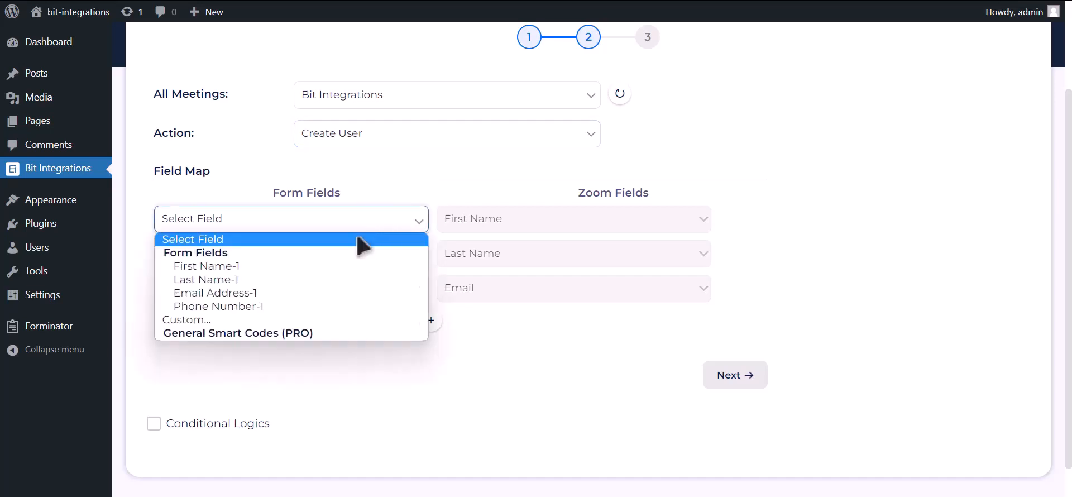
pyautogui.click(377, 267)
pyautogui.click(283, 262)
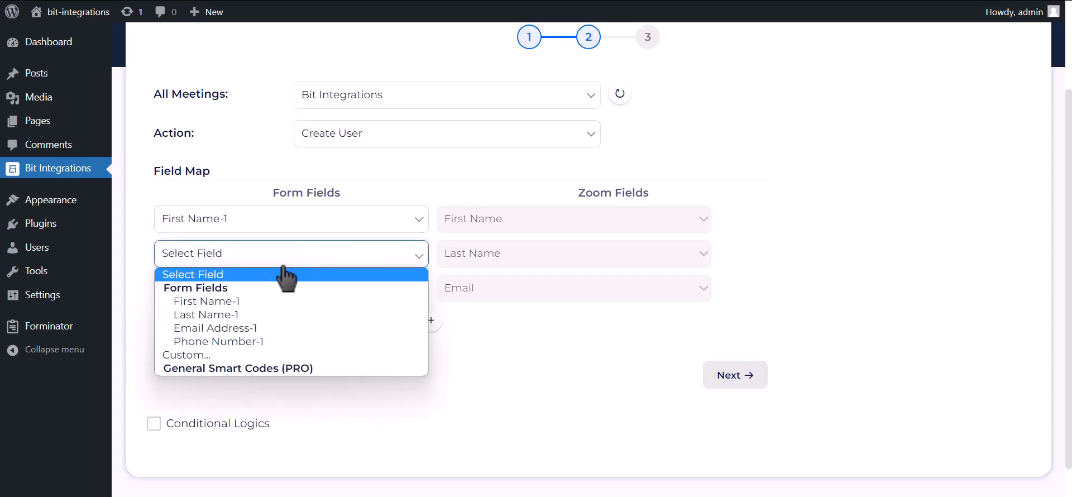
pyautogui.click(220, 315)
pyautogui.click(221, 293)
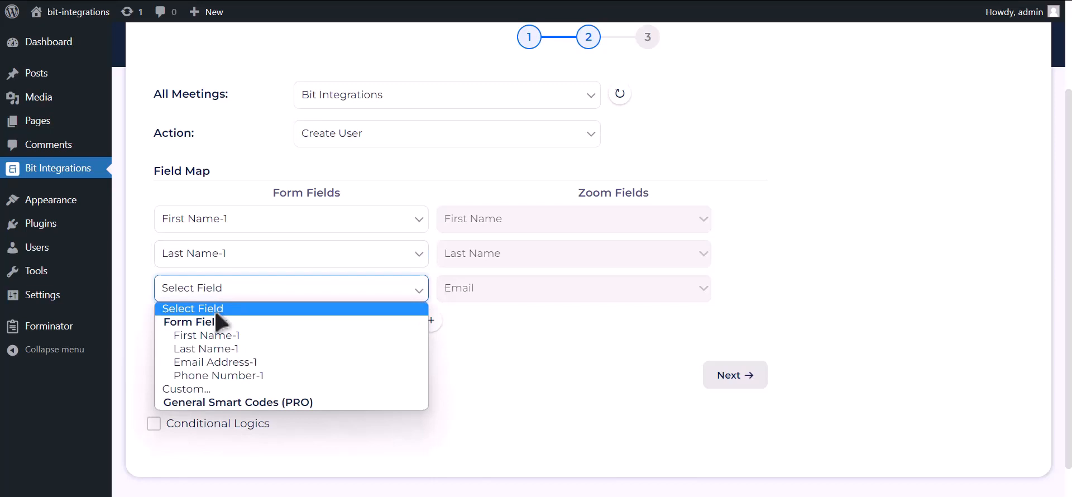
pyautogui.click(214, 361)
pyautogui.click(431, 321)
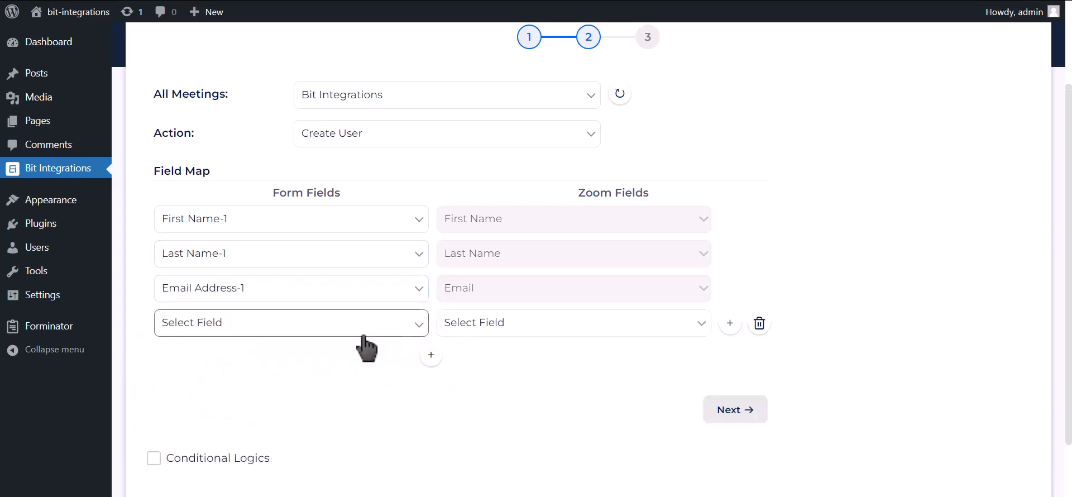
pyautogui.click(346, 328)
pyautogui.click(249, 411)
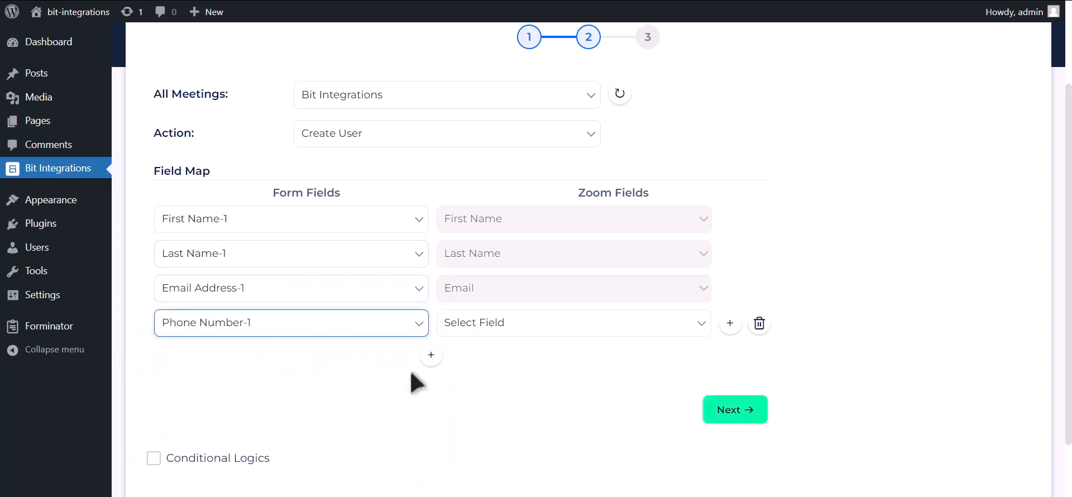
pyautogui.click(495, 329)
pyautogui.click(482, 383)
# Step: Leave conditional logic off, then finish and save the Zoom integration
pyautogui.scroll(-1, 318, 375)
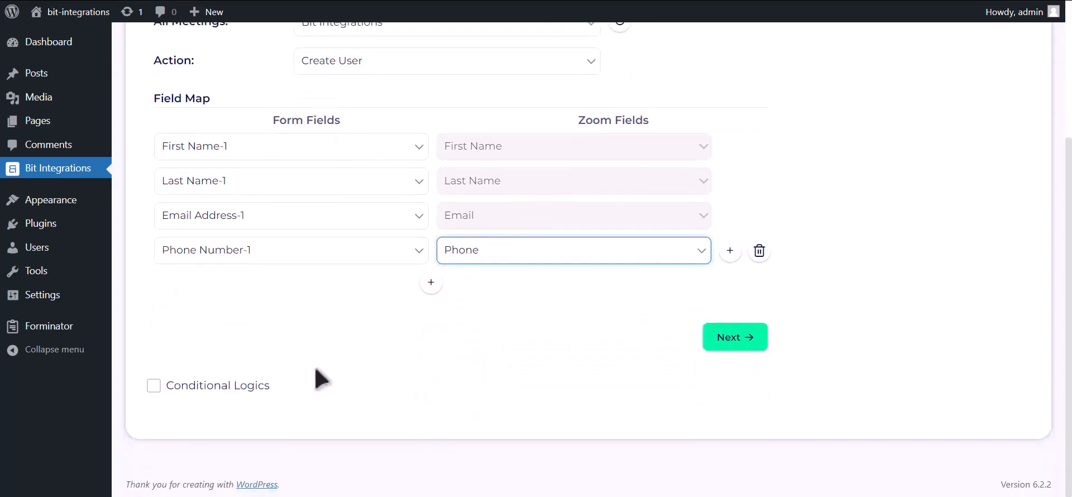
pyautogui.click(251, 384)
pyautogui.scroll(-2, 251, 391)
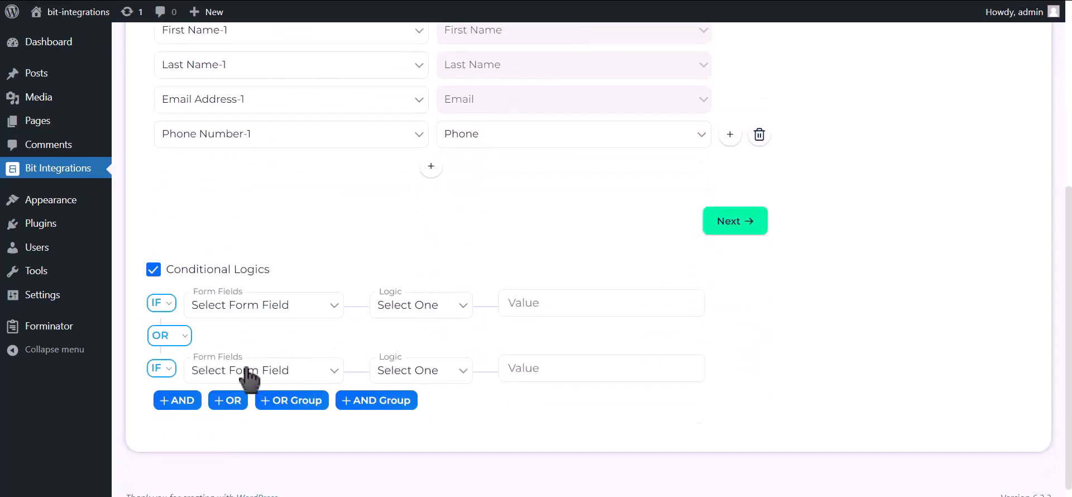
pyautogui.click(227, 277)
pyautogui.click(729, 342)
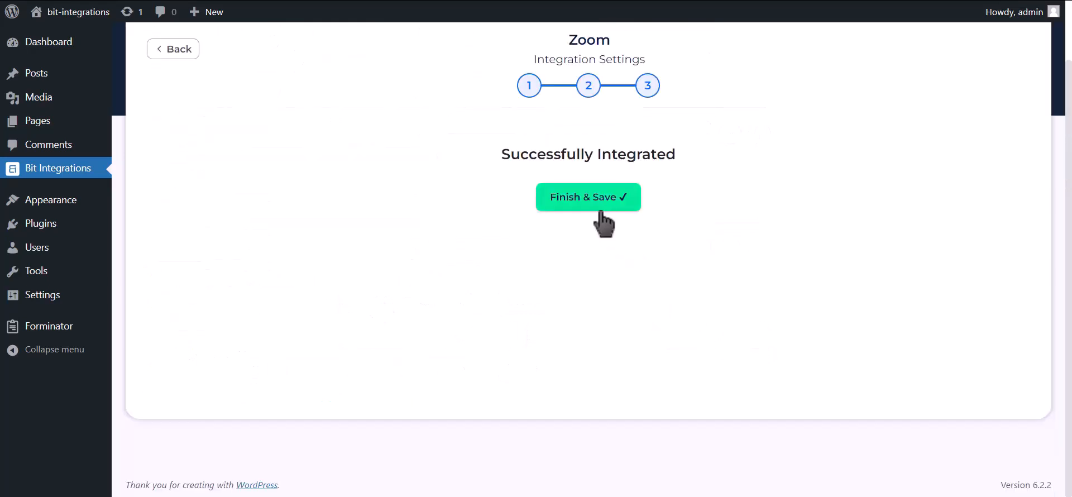
pyautogui.click(601, 211)
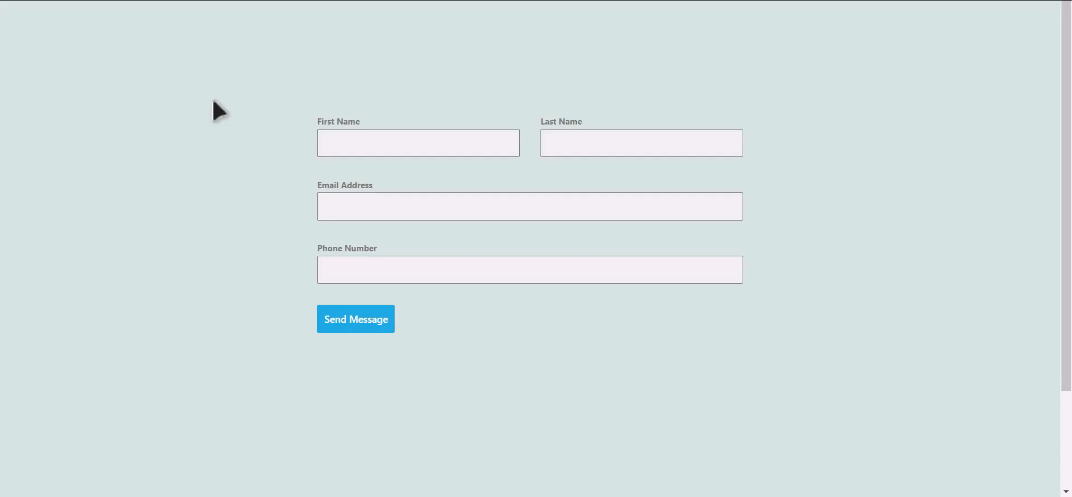
# Step: Submit the Kali Forms contact form with a test e-mail address and phone number
pyautogui.click(434, 147)
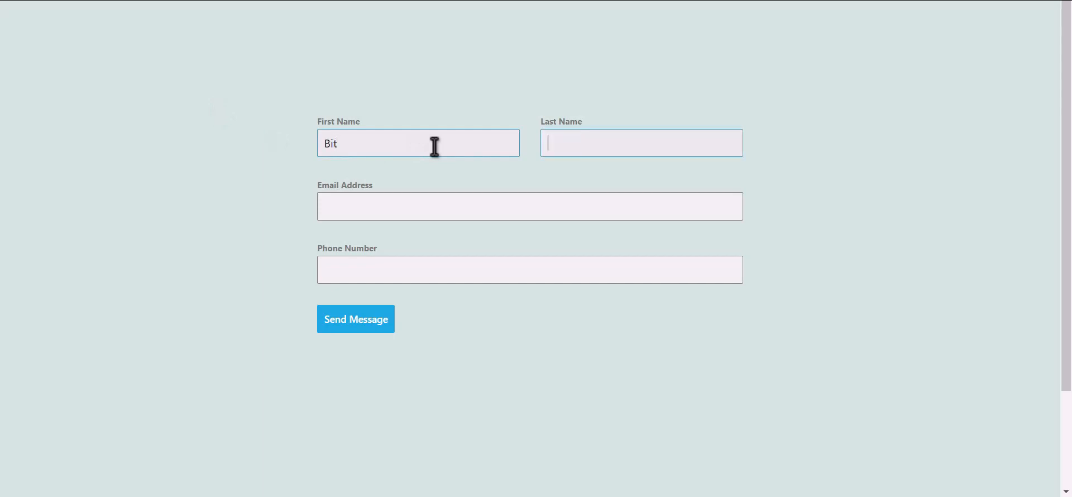
pyautogui.write('Integration')
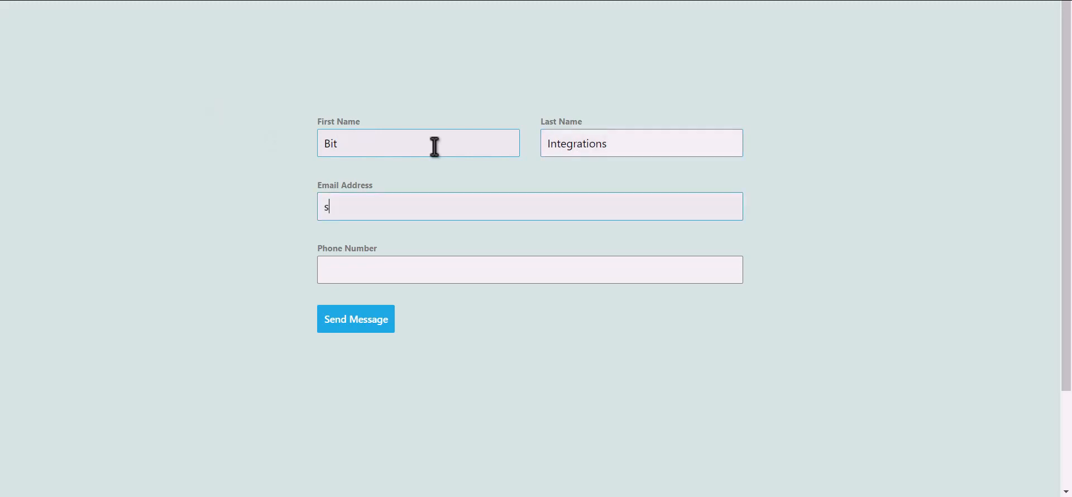
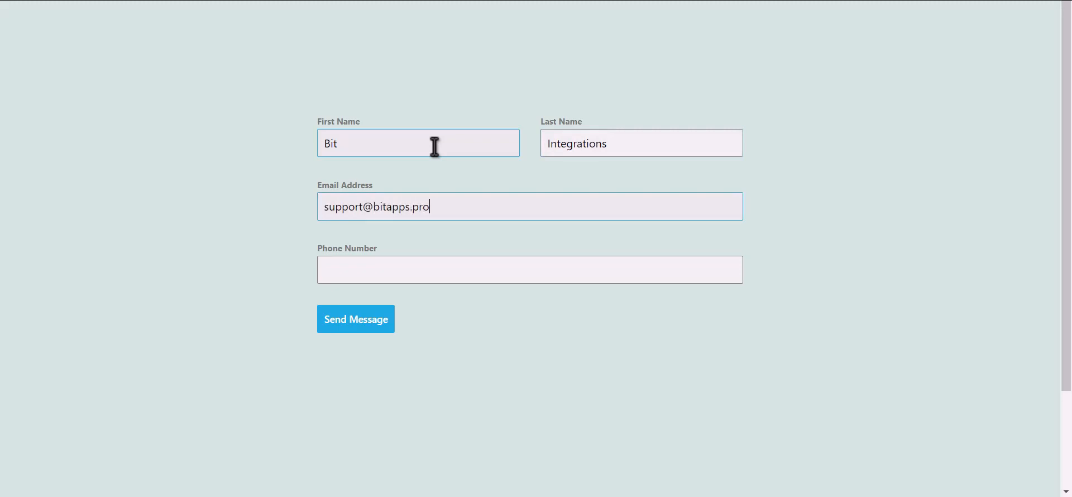
pyautogui.press('Tab')
pyautogui.write('444555666')
pyautogui.click(367, 329)
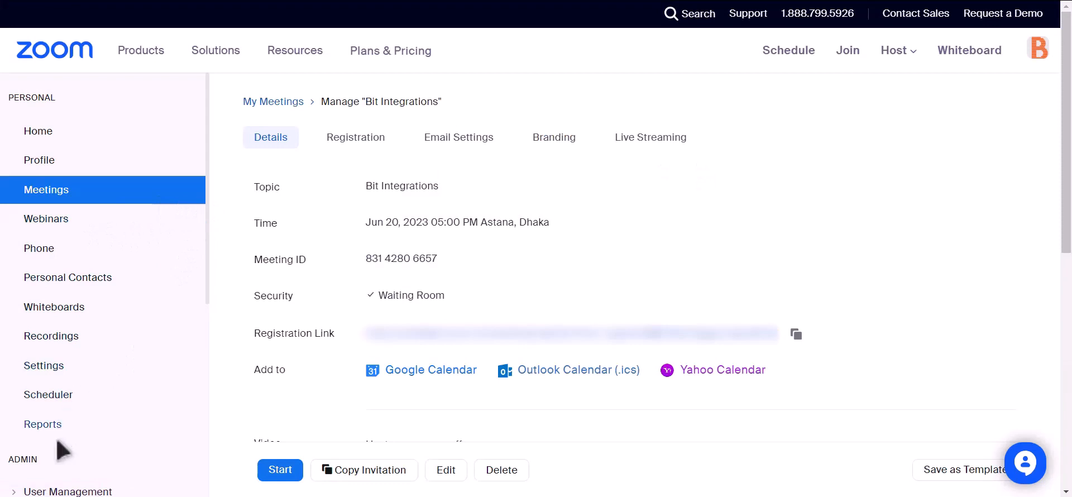
# Step: Go to Admin > User Management > Users in the Zoom portal and show the Pending list
pyautogui.scroll(-2, 143, 303)
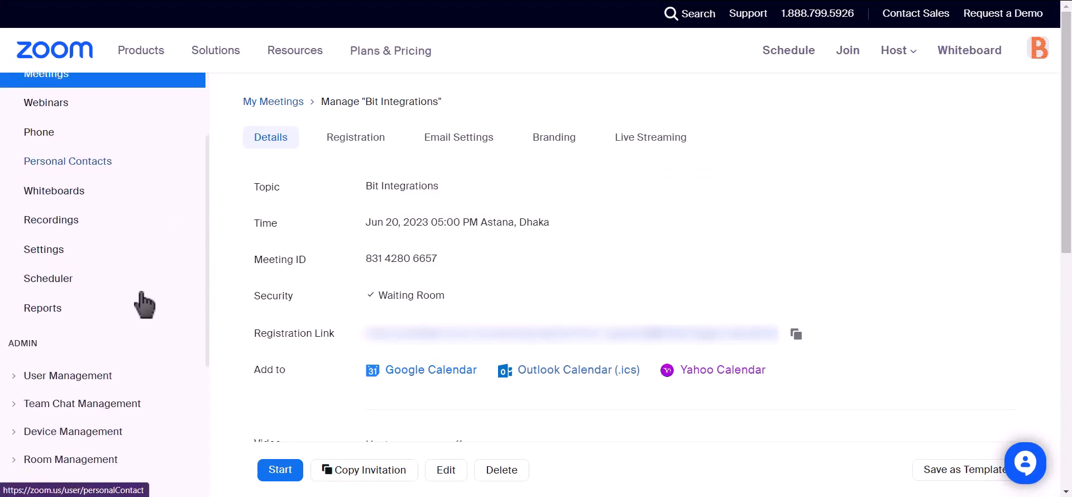
pyautogui.click(16, 375)
pyautogui.click(44, 405)
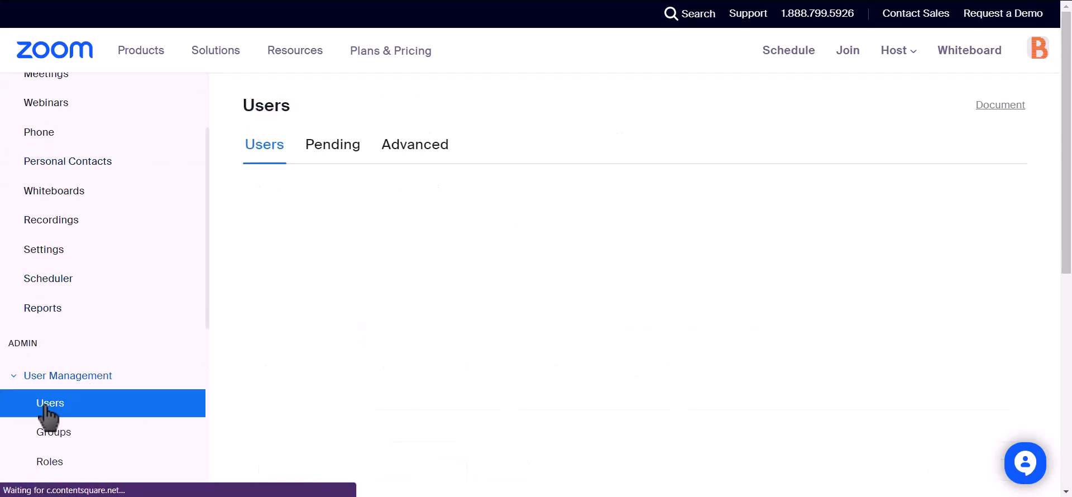
pyautogui.click(322, 157)
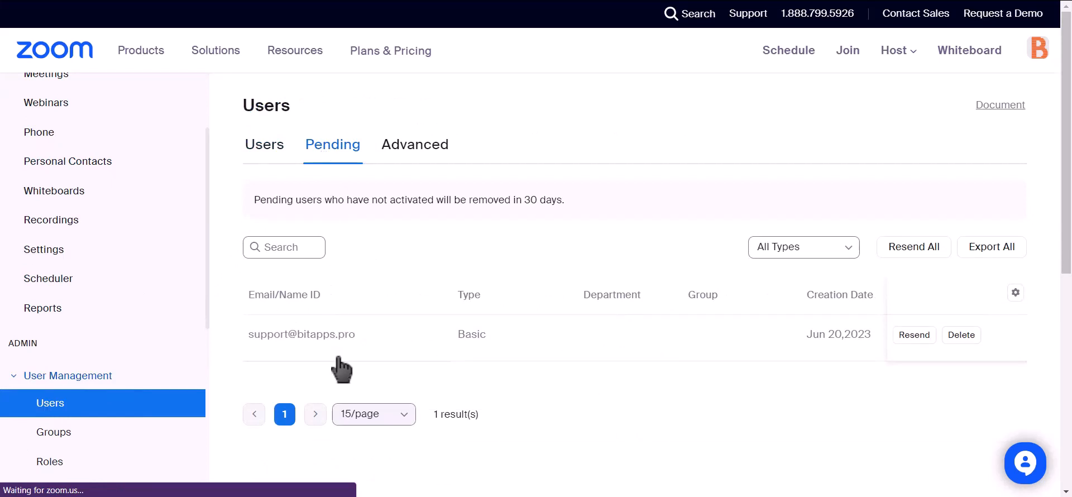
# Step: Highlight the new pending Basic user's e-mail and row created Jun 20, 2023
pyautogui.moveTo(358, 335); pyautogui.dragTo(317, 335)
pyautogui.moveTo(235, 335); pyautogui.dragTo(251, 342)
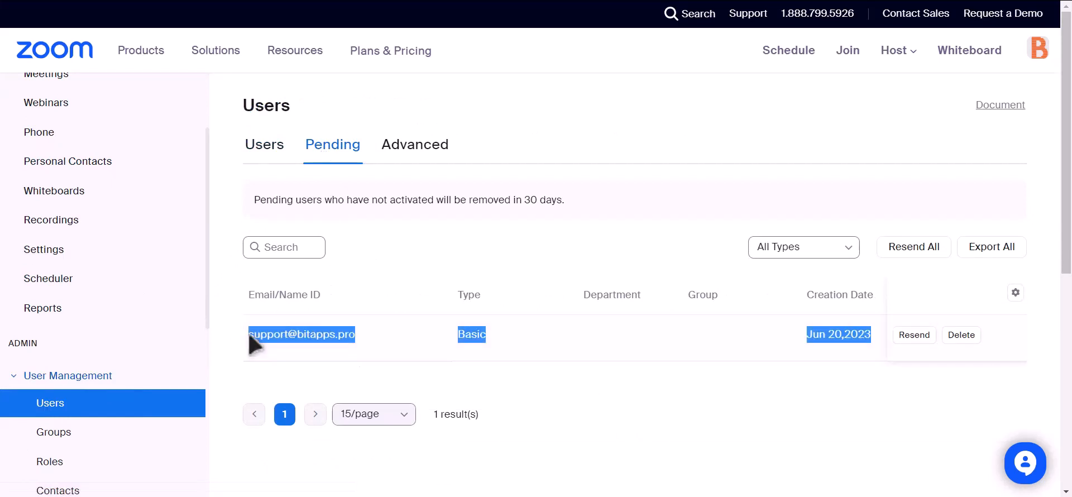
pyautogui.click(513, 382)
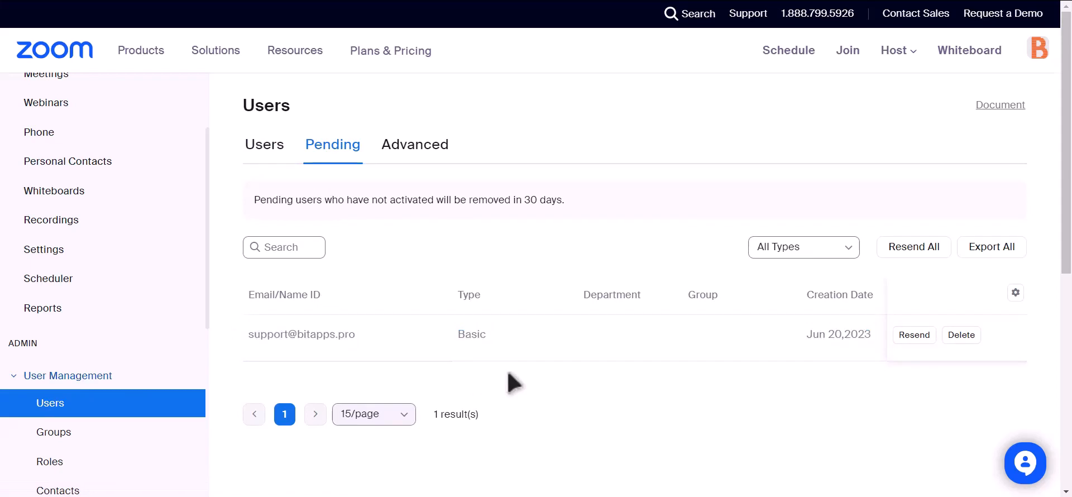